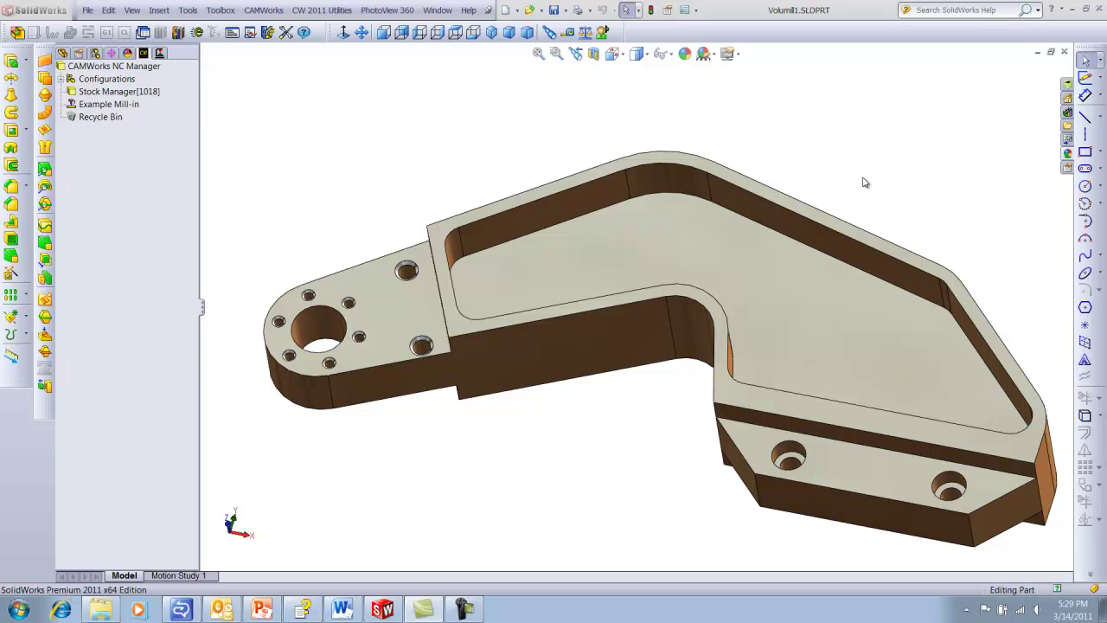
Orbit the bracket slightly so it is seen from a different angle
mouse_move(863, 182)
middle_mouse_down()
mouse_move(862, 193)
mouse_move(845, 192)
mouse_move(829, 174)
mouse_move(855, 173)
mouse_move(873, 143)
mouse_move(856, 141)
mouse_move(855, 168)
middle_mouse_up()
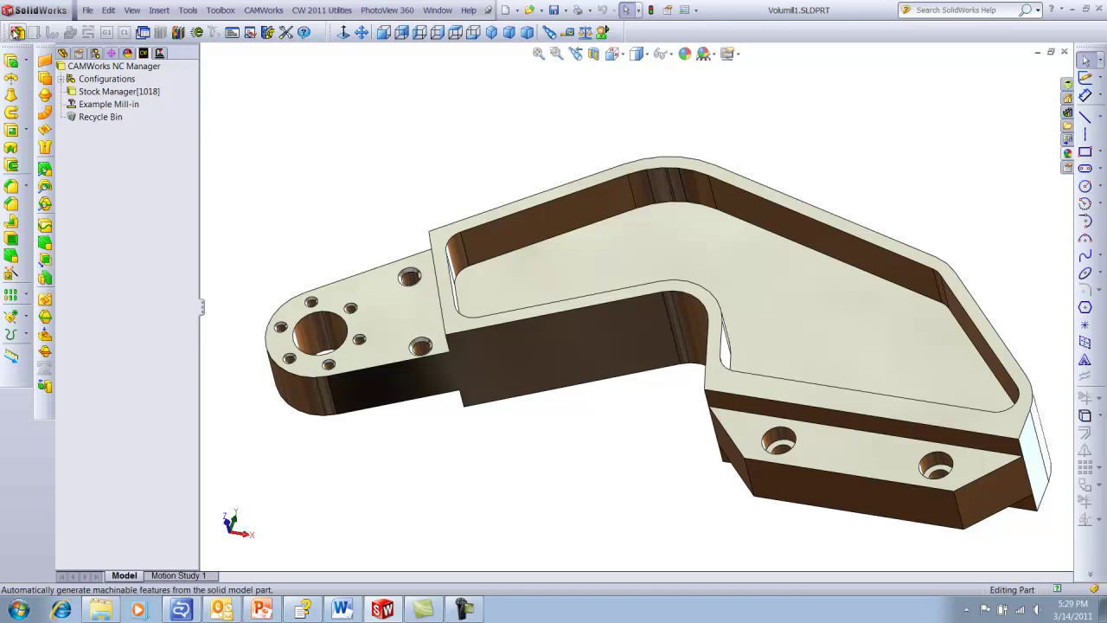
Extract machinable features into two mill part setups of pockets, hole groups and irregular slots
left_click(17, 33)
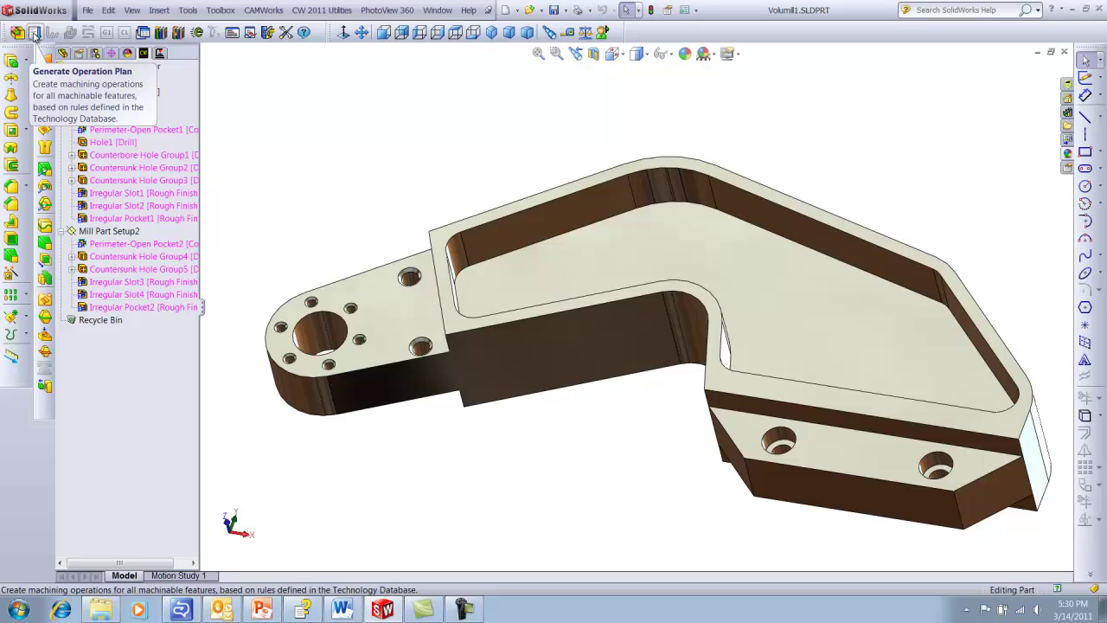
Generate the operation plan and toolpaths for roughing, contouring, drilling and countersinking in both setups
left_click(34, 33)
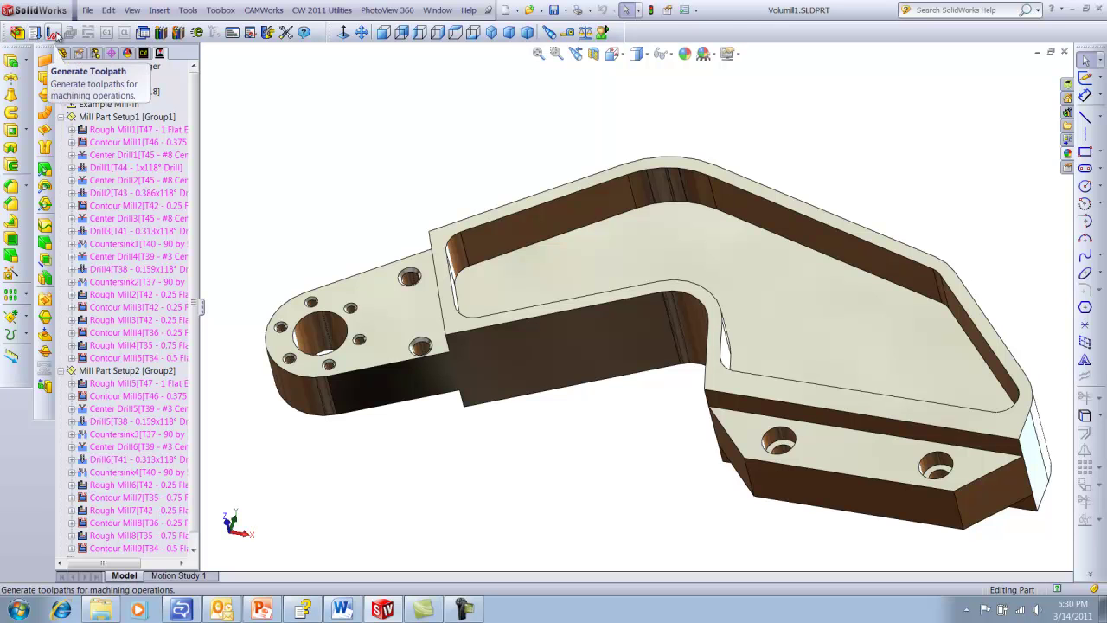
left_click(54, 32)
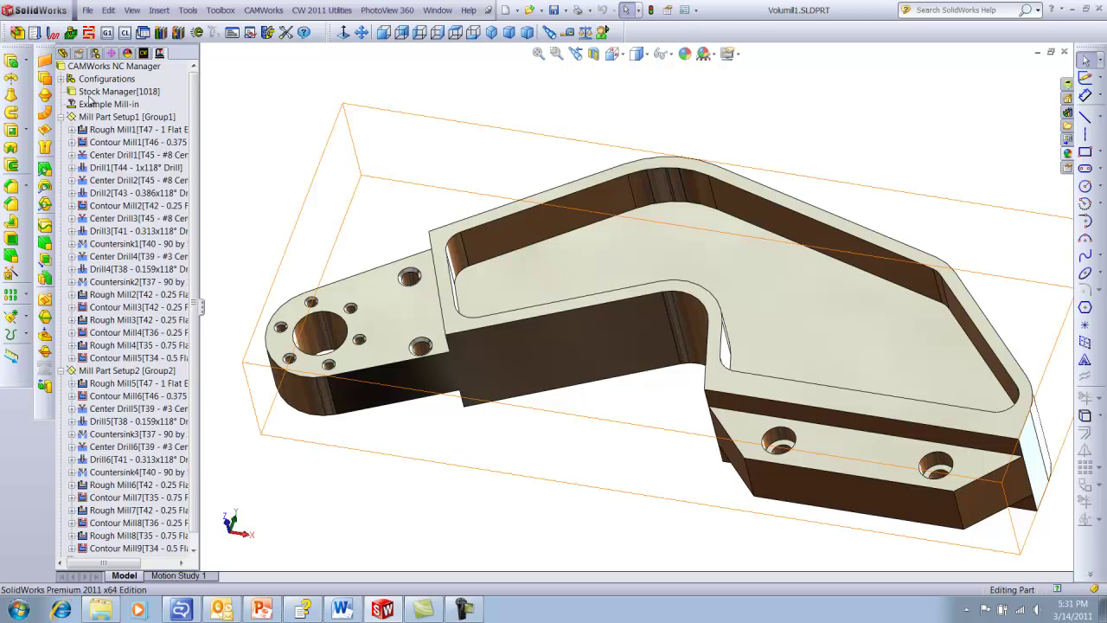
Sort Mill Part Setup1's operations by operation type
right_click(109, 117)
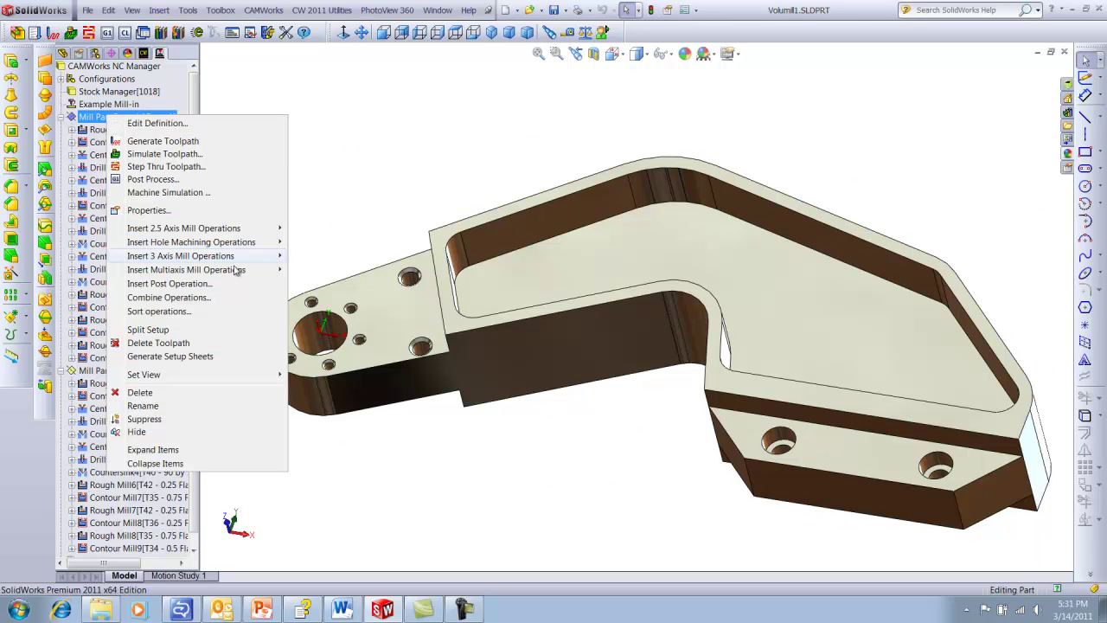
left_click(187, 312)
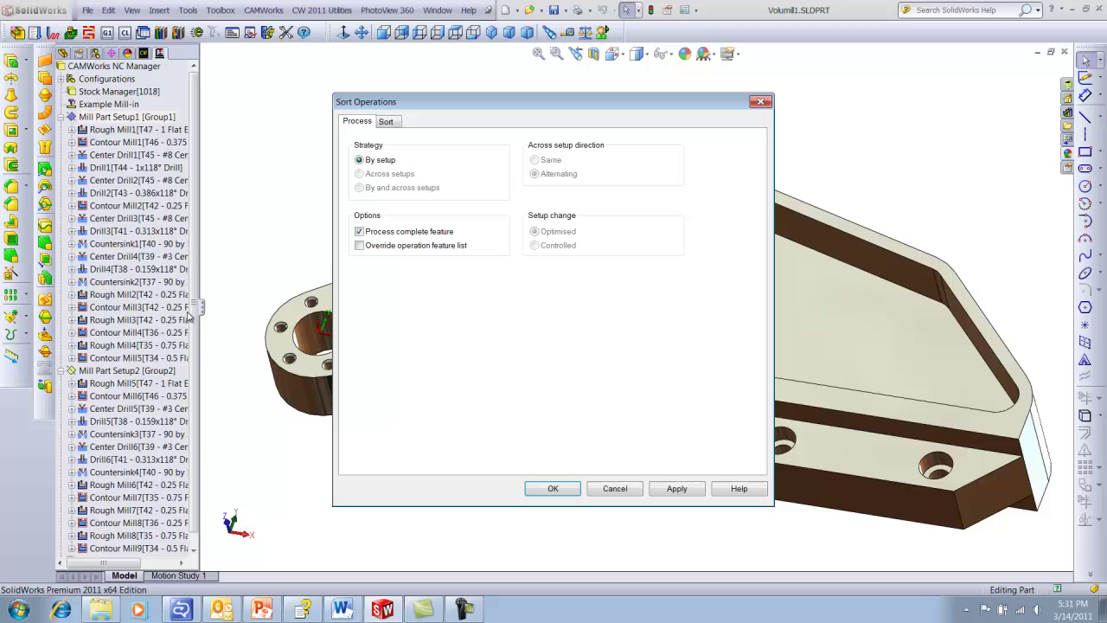
left_click(386, 122)
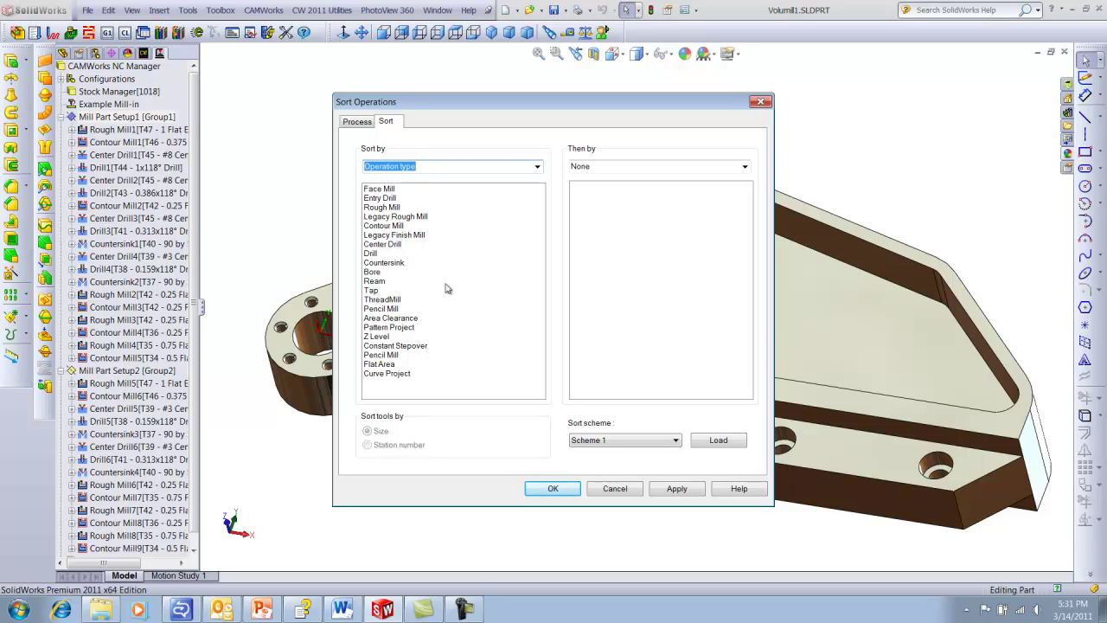
left_click(554, 489)
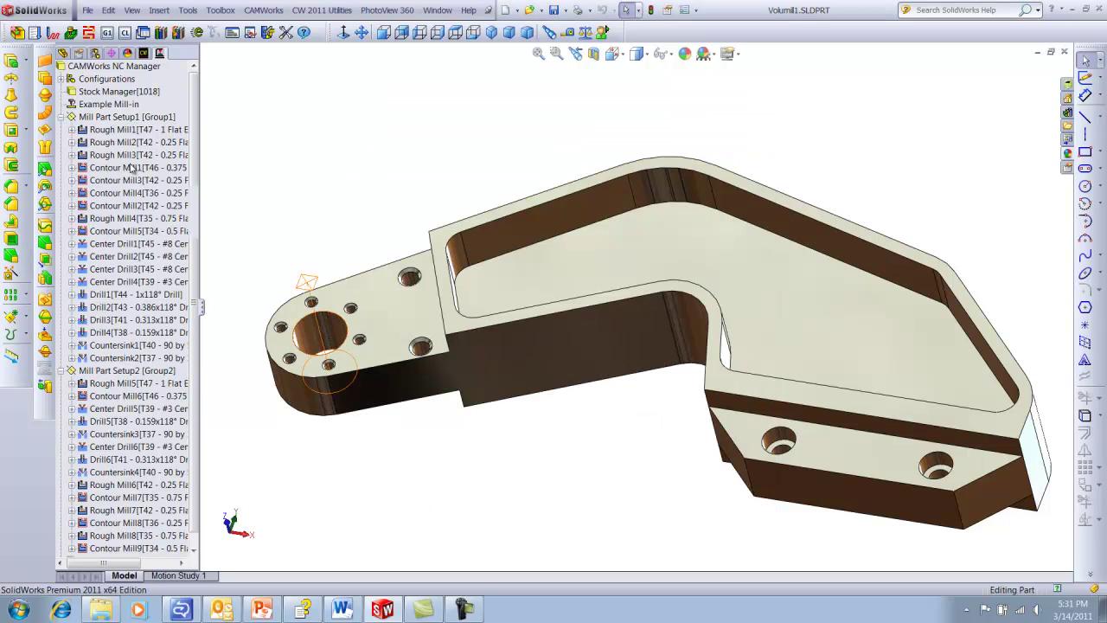
Launch Toolpath Simulation and play the material removal on the rectangular stock block
left_click(73, 33)
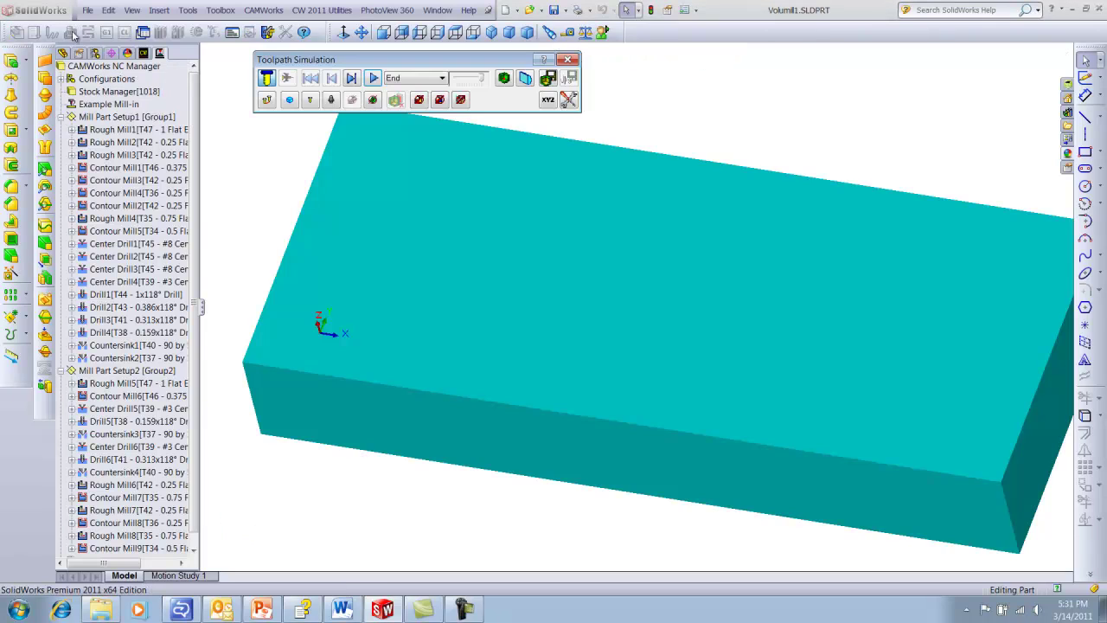
left_click(373, 78)
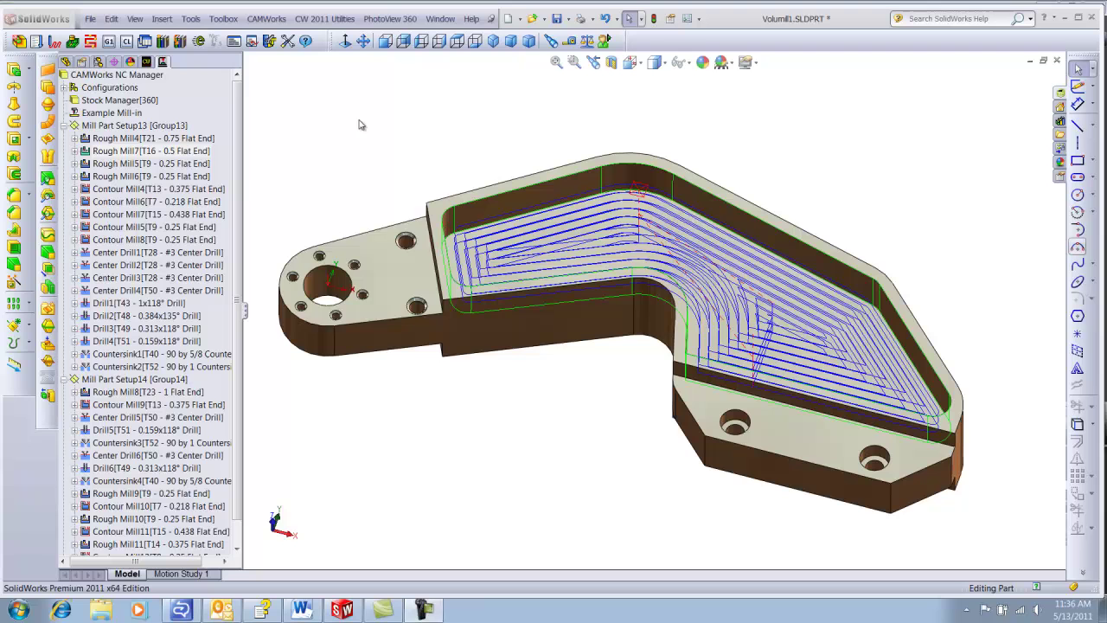
Open Rough Mill7's parameters and note its 10.284-minute estimated machining time
right_click(185, 151)
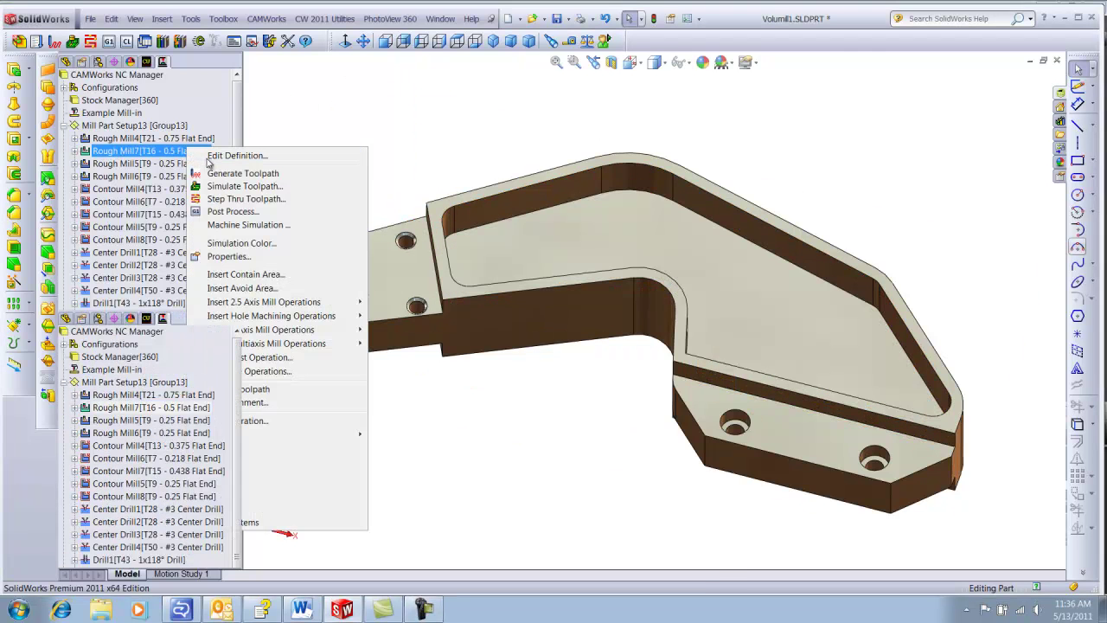
left_click(212, 156)
left_click(329, 110)
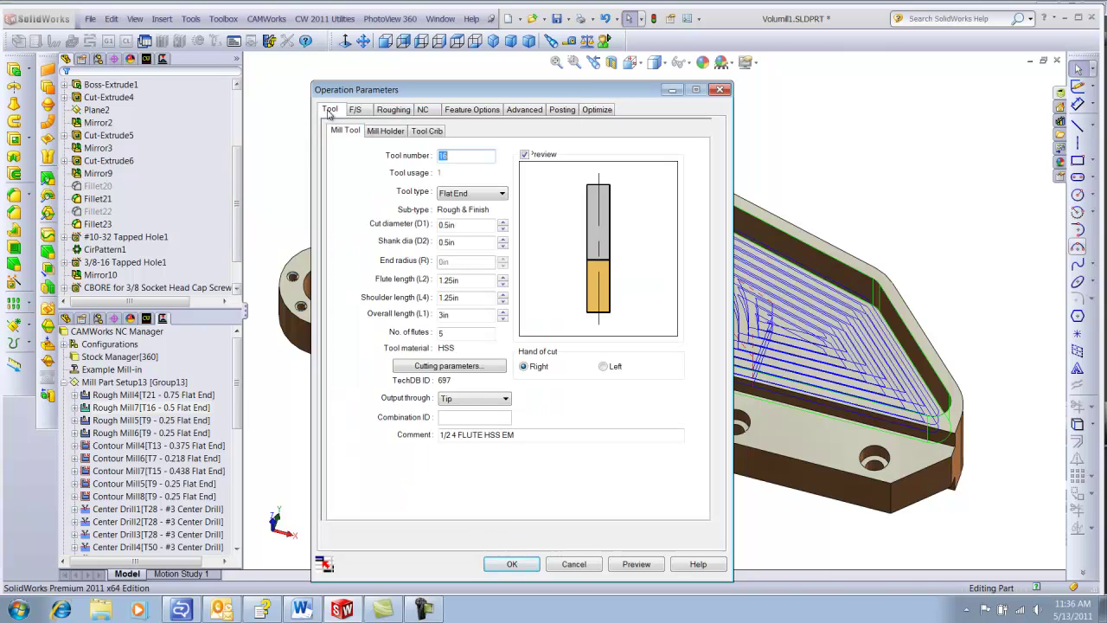
left_click(365, 110)
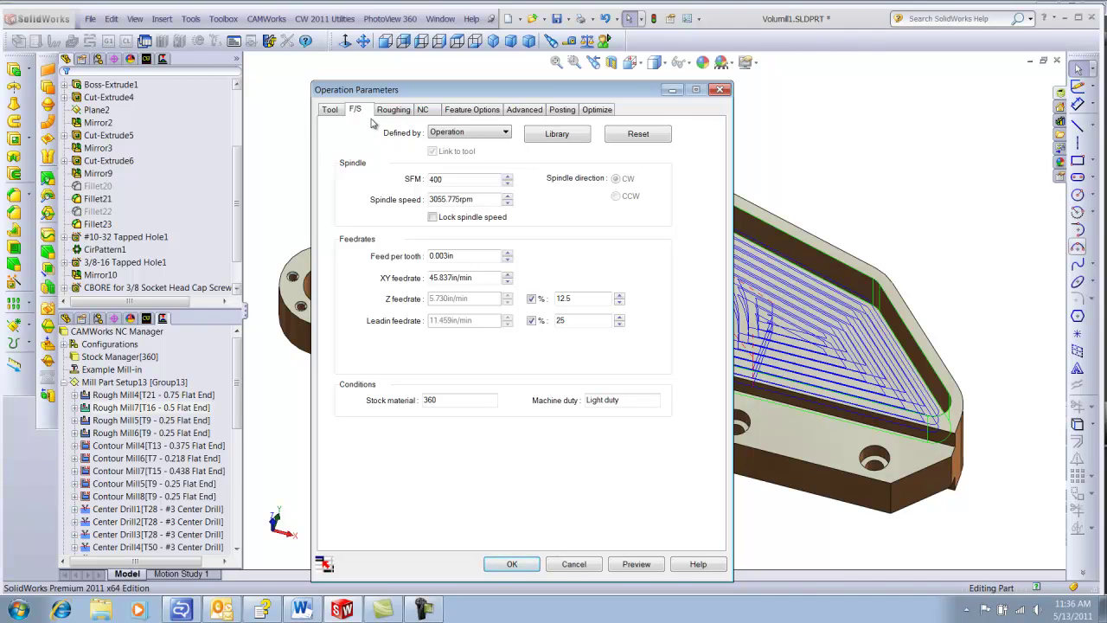
left_click(597, 110)
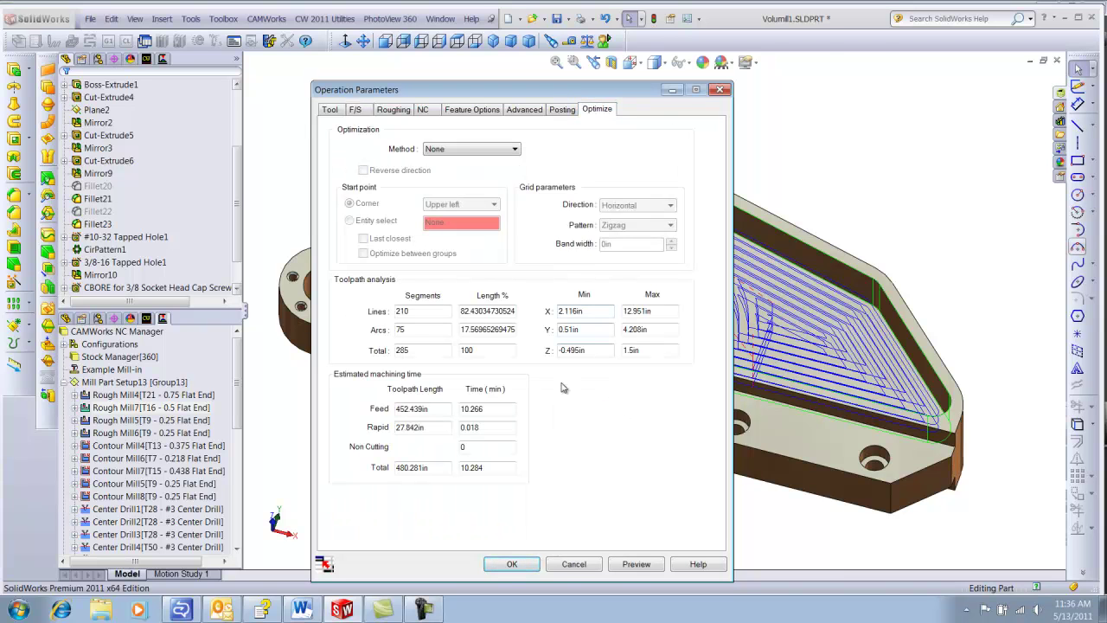
left_click_drag(485, 470, 459, 469)
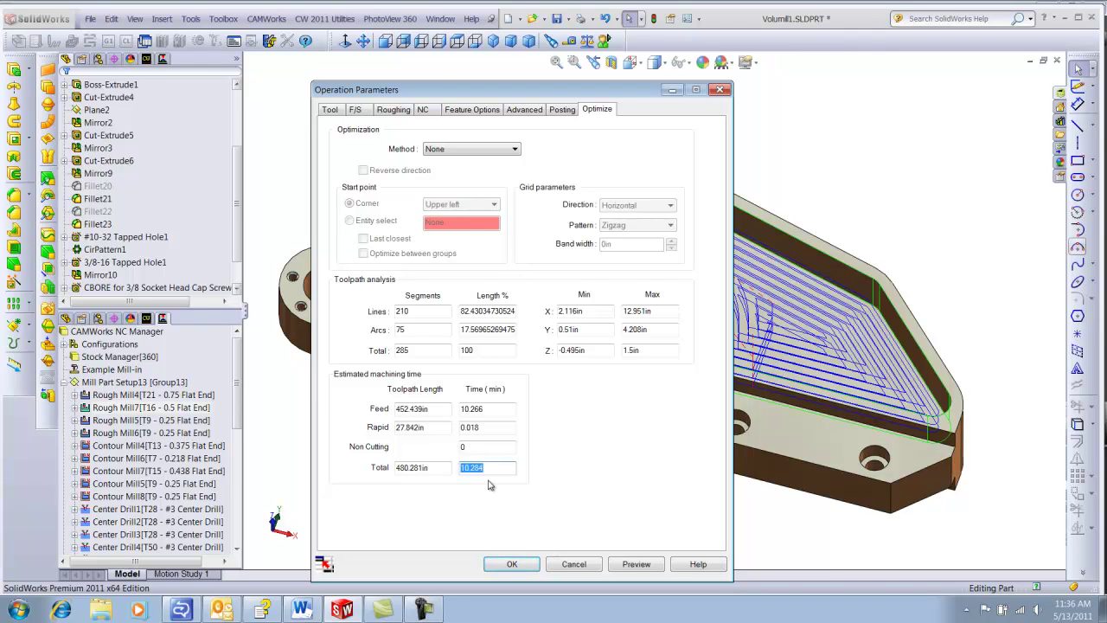
Change Rough Mill7's roughing pattern from Pocket Out to VoluMill
left_click(410, 111)
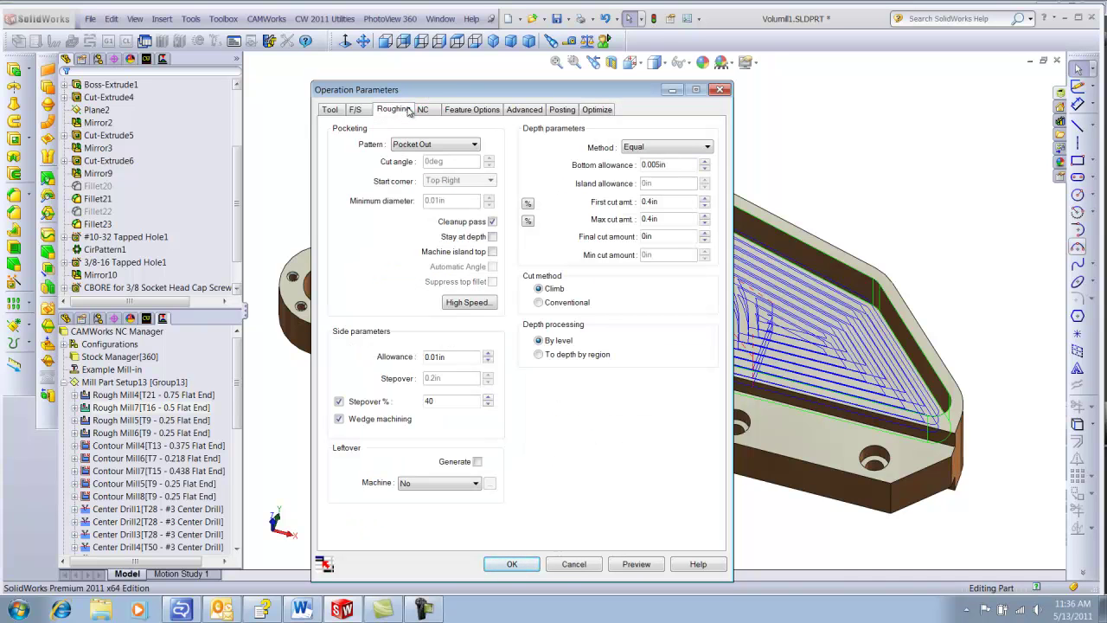
left_click(437, 145)
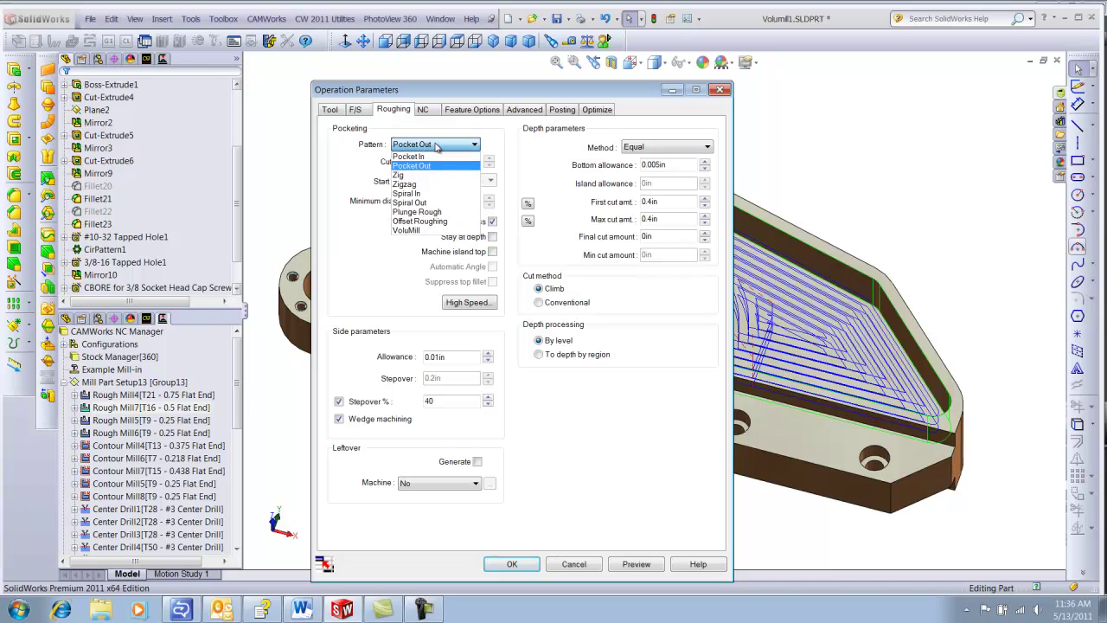
left_click(422, 230)
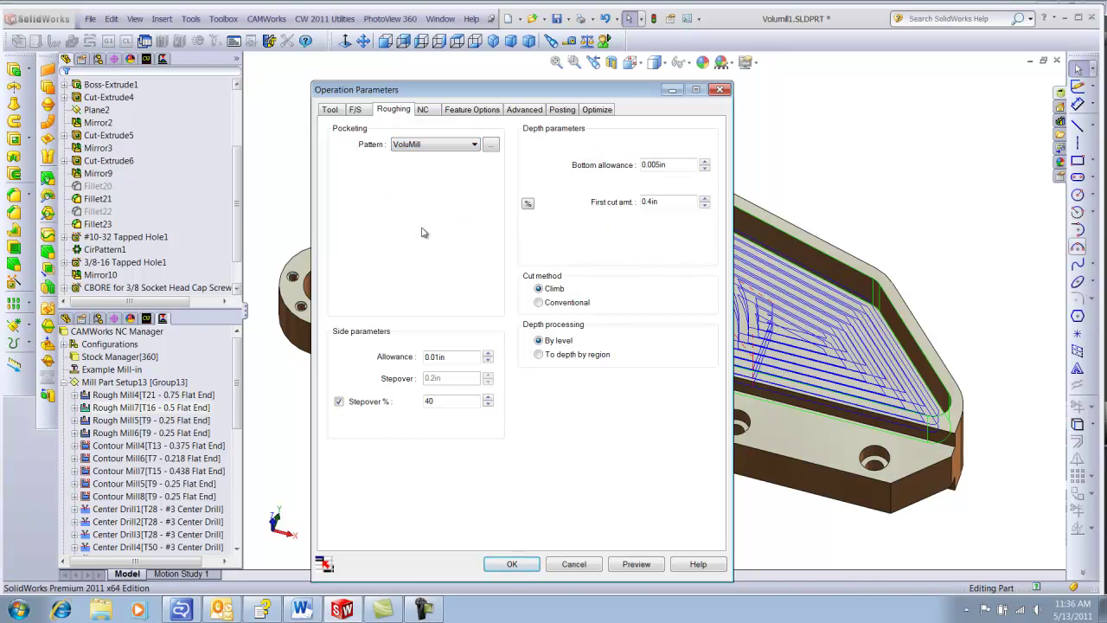
Set the VoluMill floor clearance to .01 and the entry method to Ramp
left_click(490, 148)
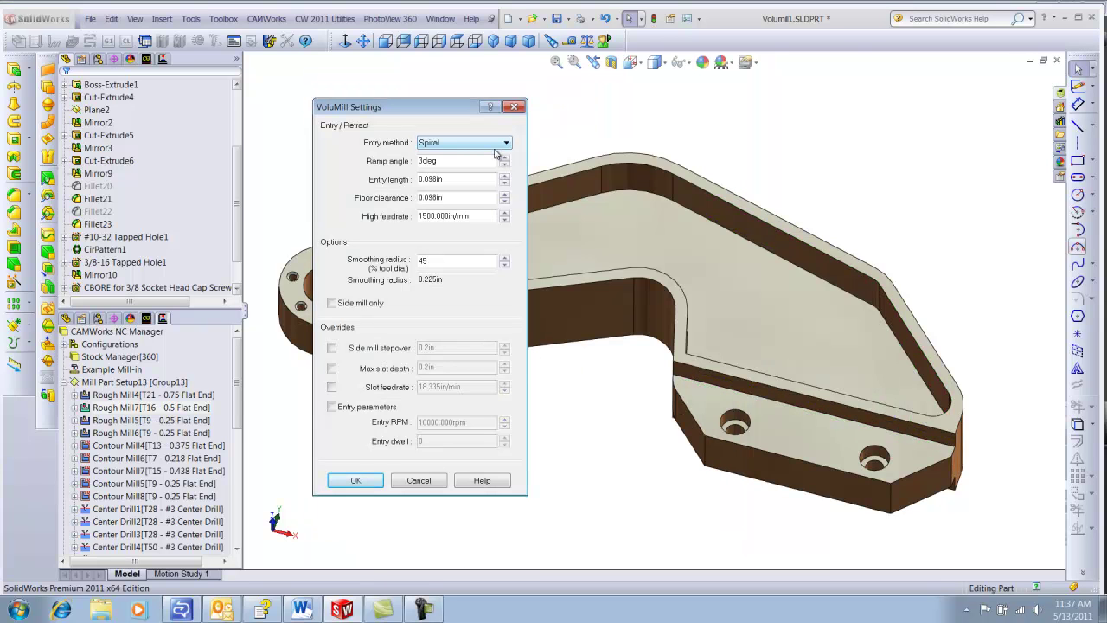
left_click(483, 161)
left_click_drag(452, 197, 416, 198)
type(".01")
left_click(461, 145)
left_click(459, 158)
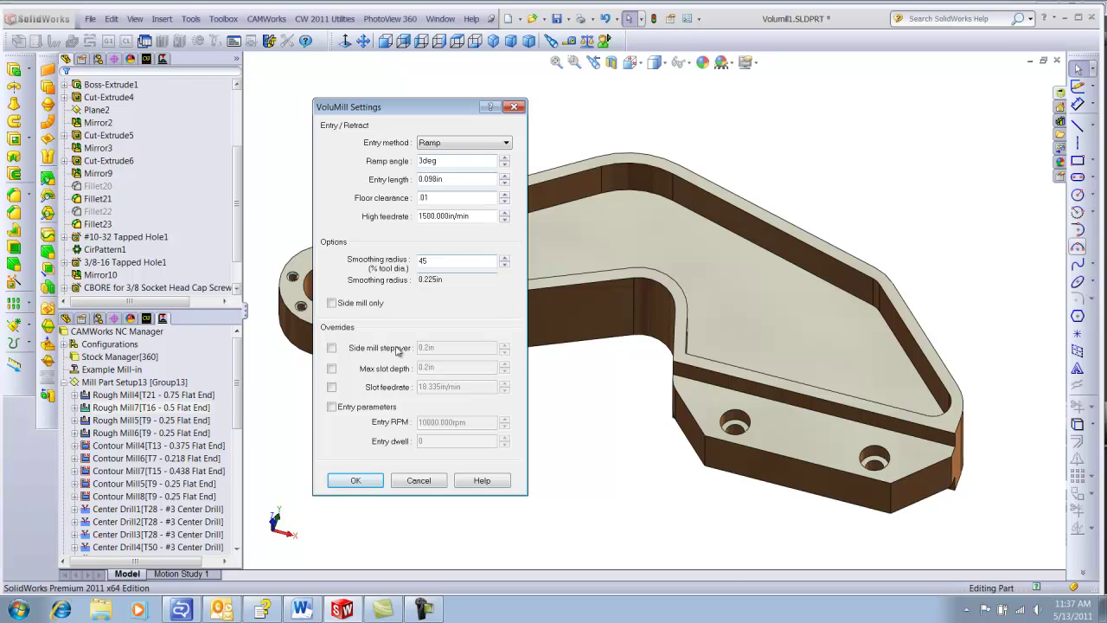
left_click(353, 483)
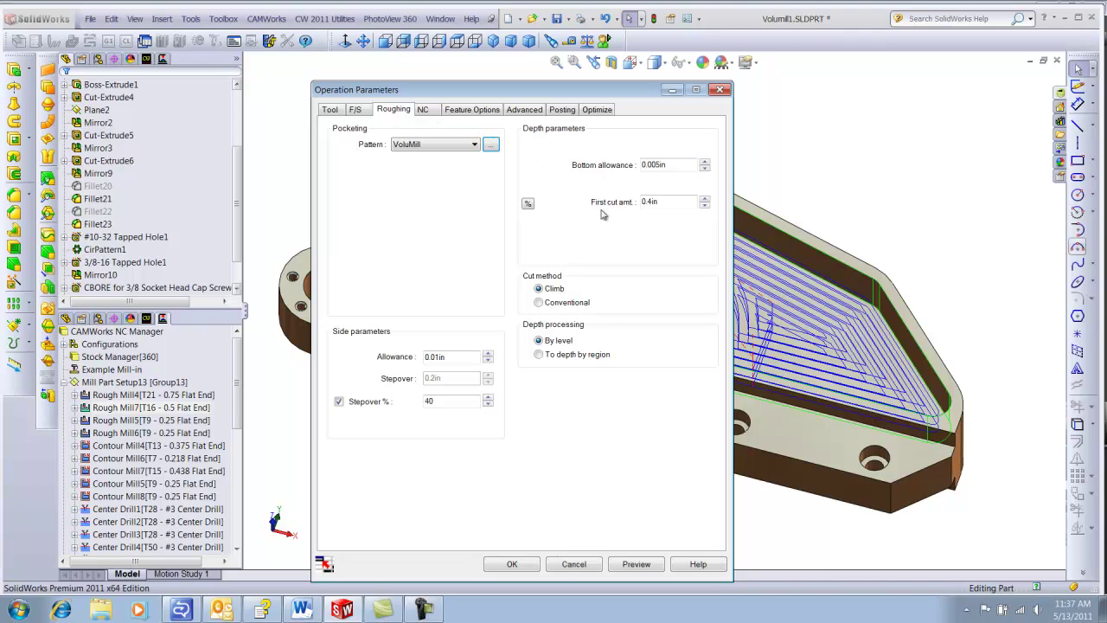
Enter a new first cut amount and SFM value so the spindle speed recalculates
double_click(653, 200)
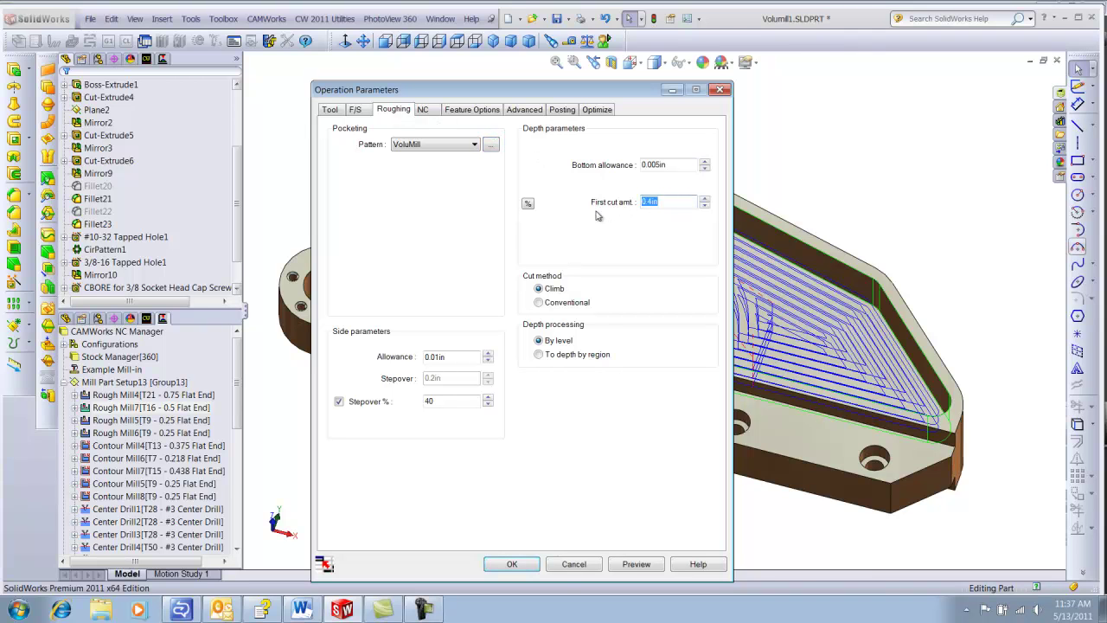
type("1")
left_click(358, 109)
double_click(455, 179)
type("12")
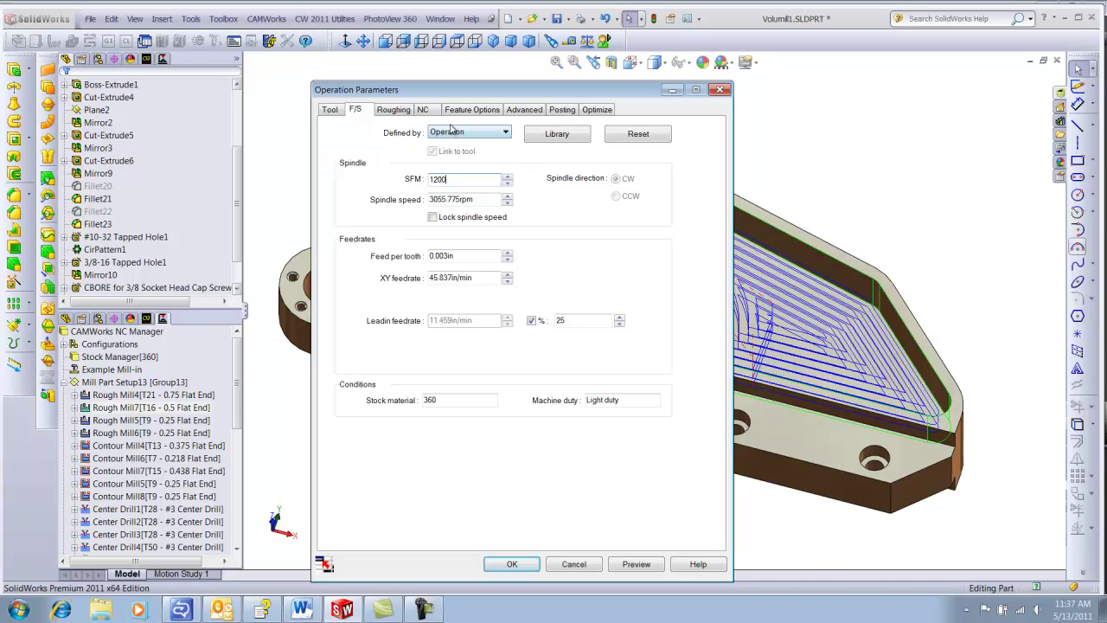
left_click(491, 200)
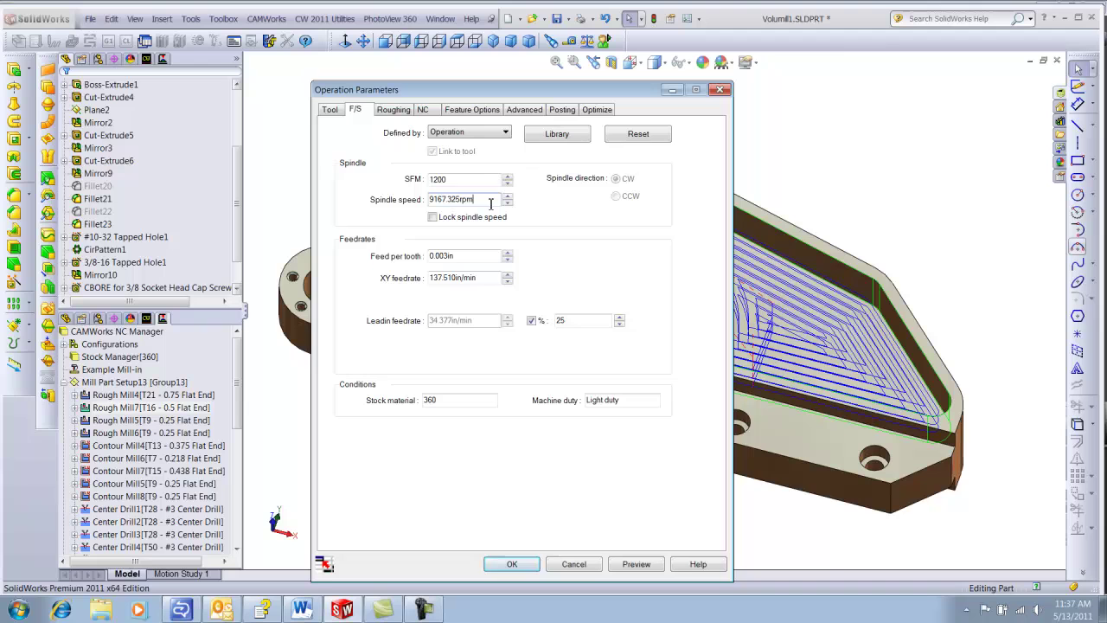
Preview the VoluMill toolpath, confirm the 2.92-minute total time, and accept to regenerate
left_click(637, 564)
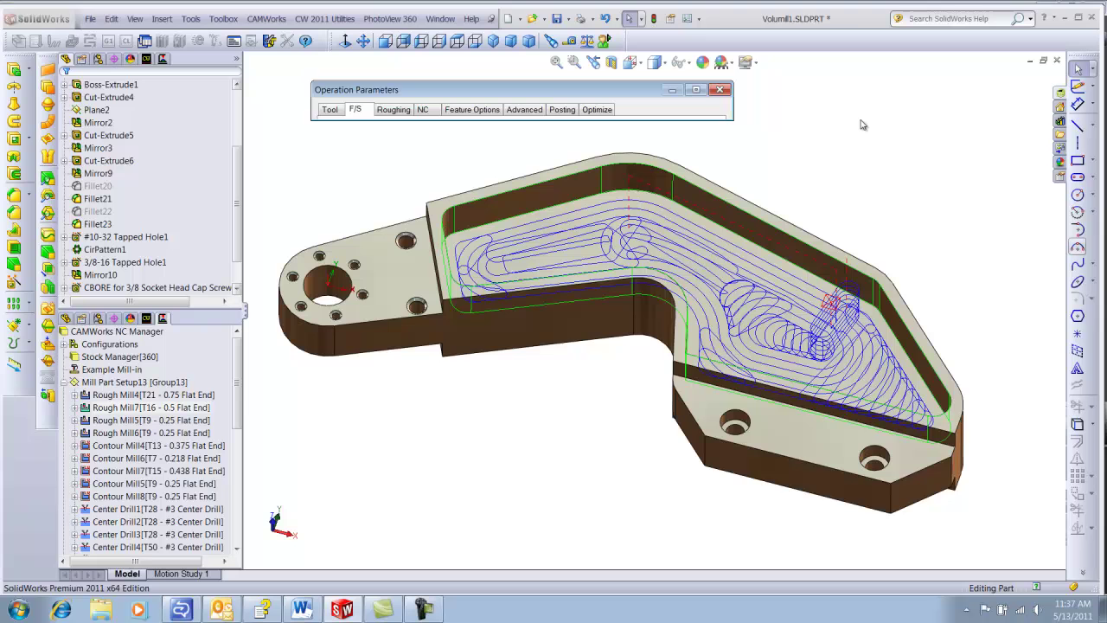
middle_click_drag(866, 123, 855, 137)
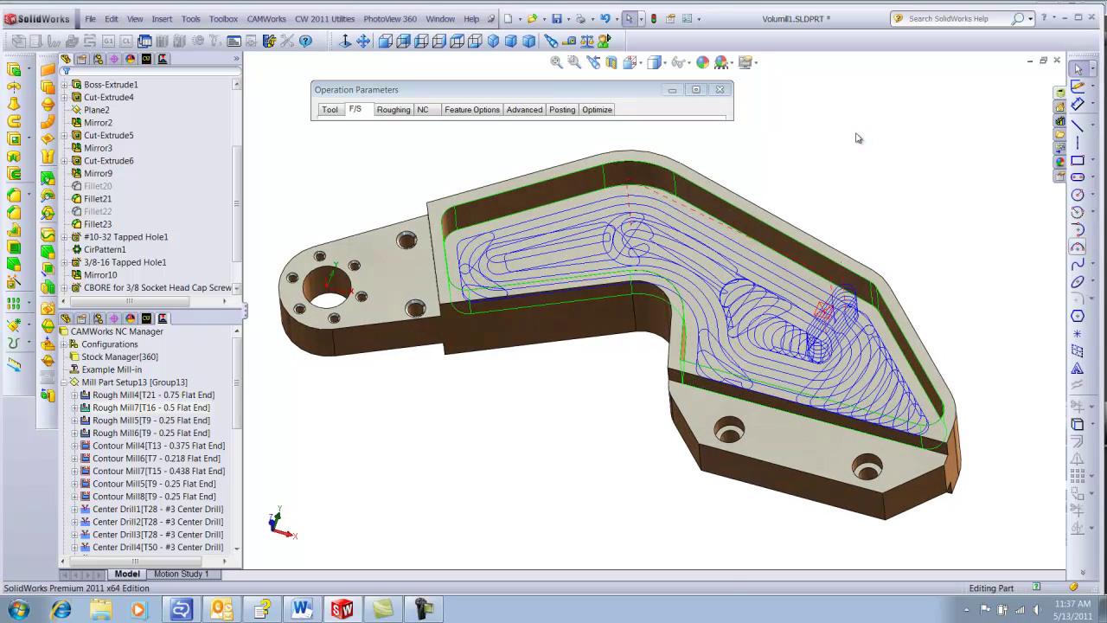
left_click(603, 112)
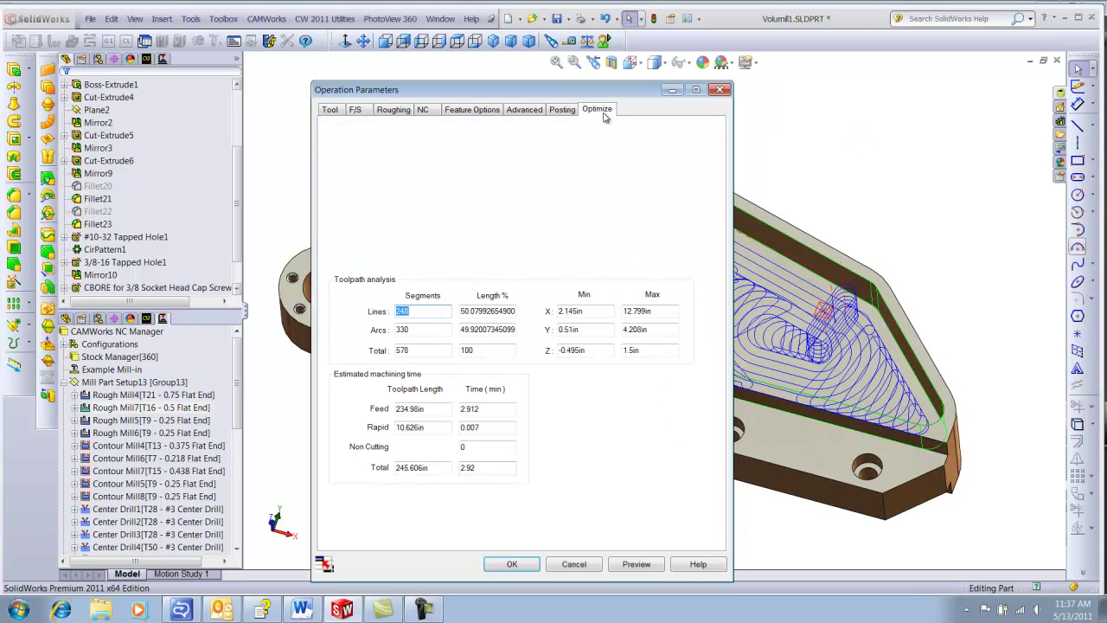
left_click(494, 467)
double_click(467, 470)
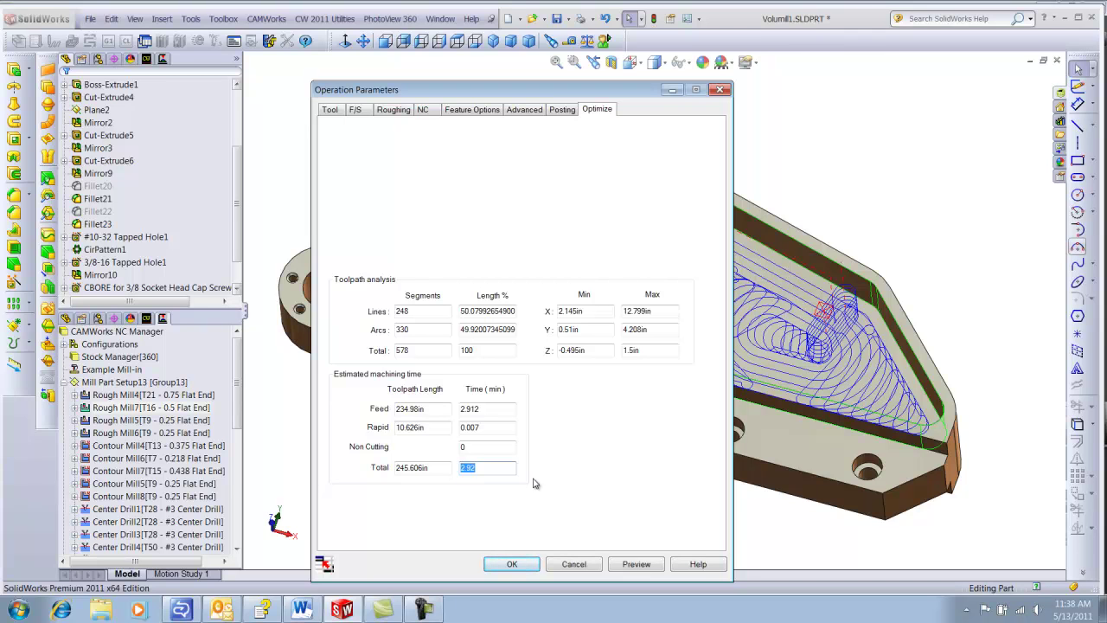
left_click(512, 564)
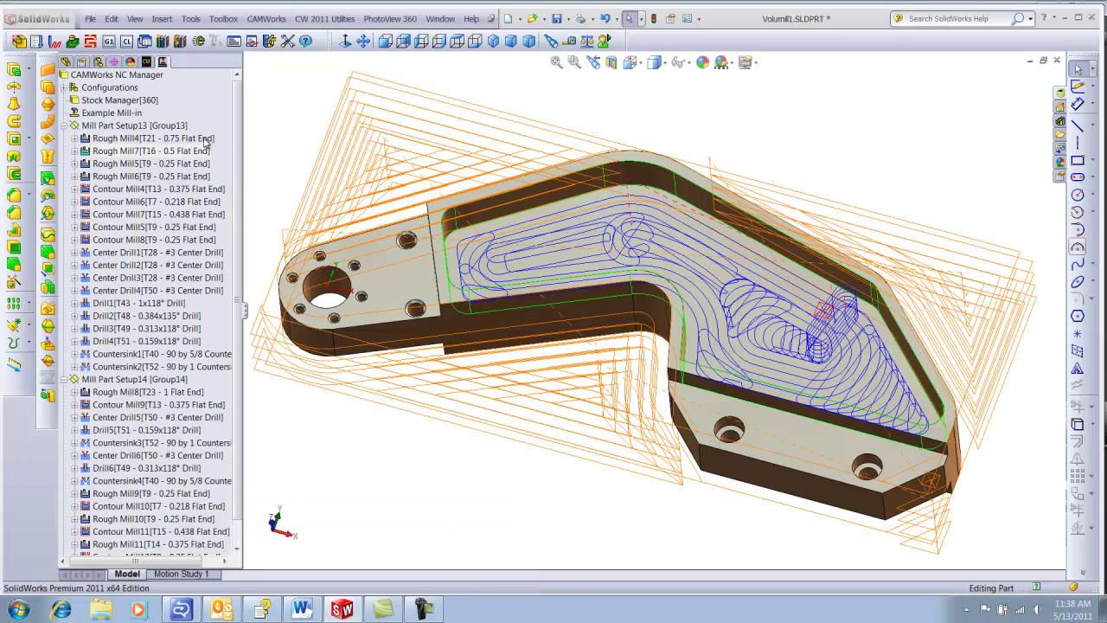
Open Rough Mill4's parameters and check its 0.75in flat end tool and 14.821-minute total time
right_click(206, 140)
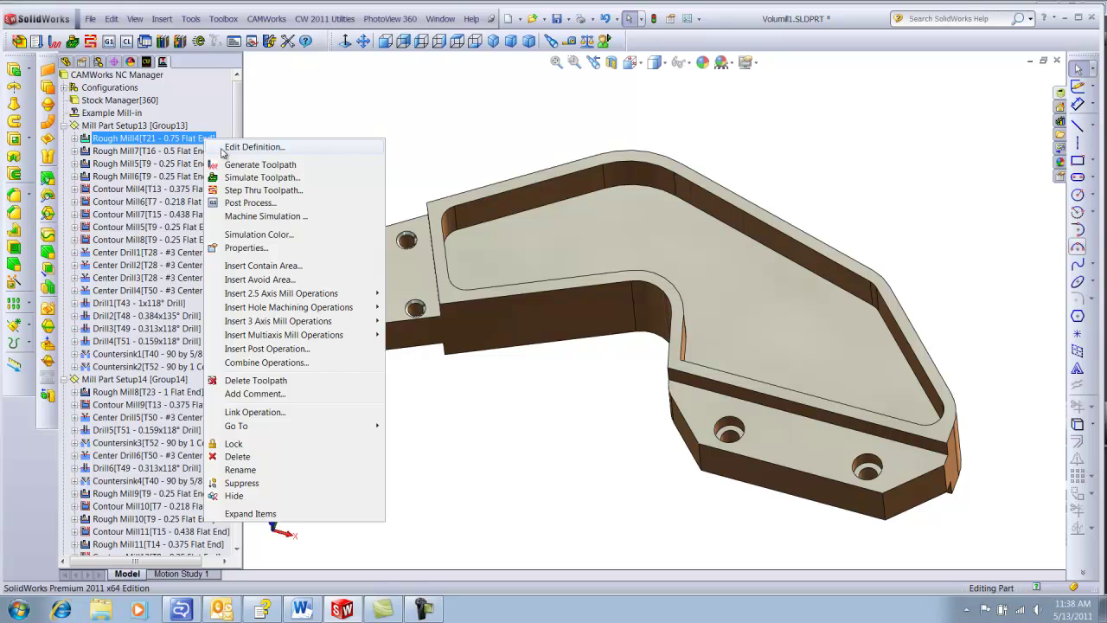
left_click(223, 152)
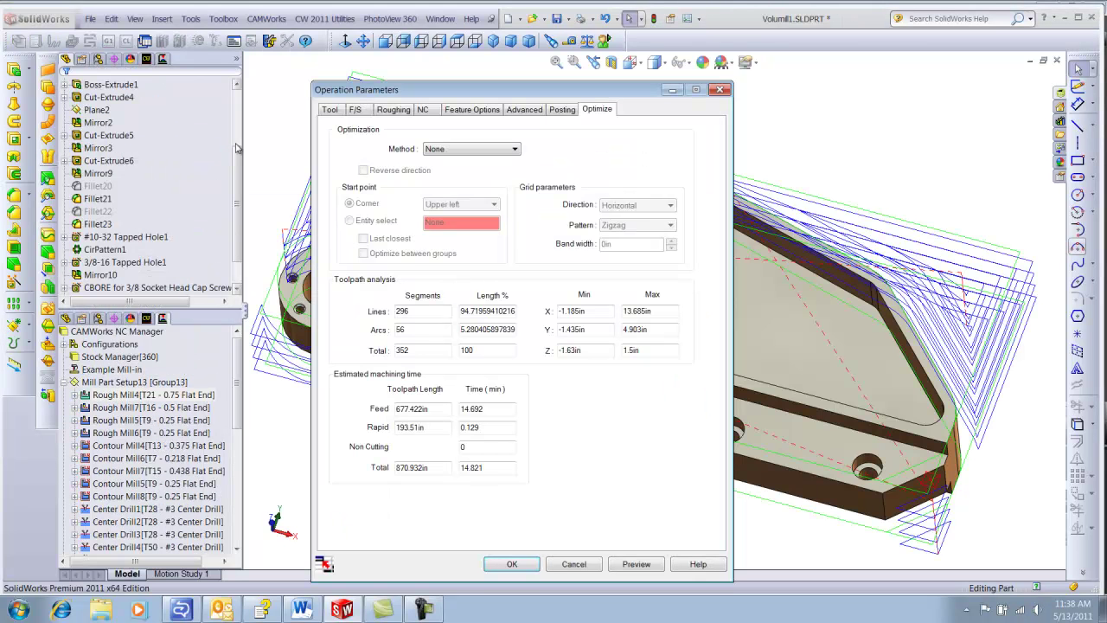
left_click(330, 110)
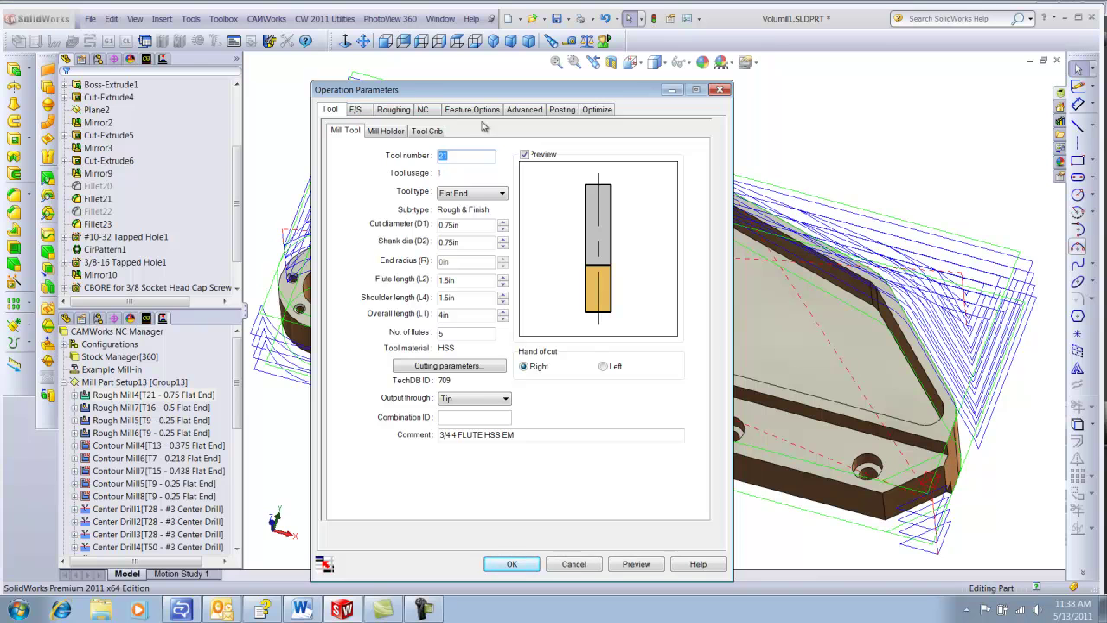
left_click(599, 111)
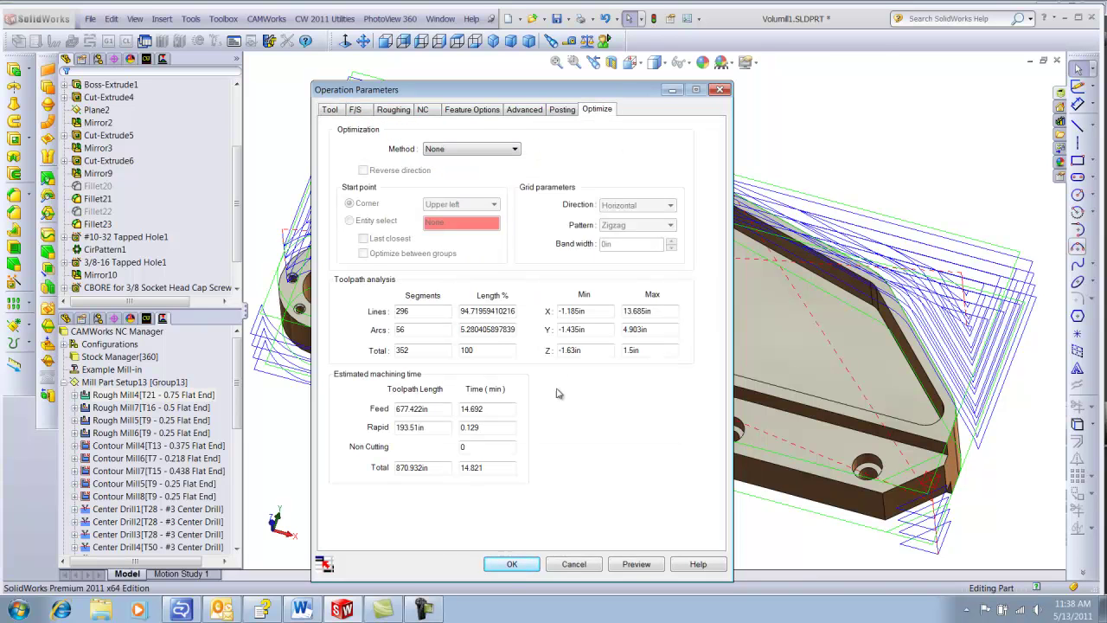
left_click(517, 467)
left_click_drag(490, 467, 450, 468)
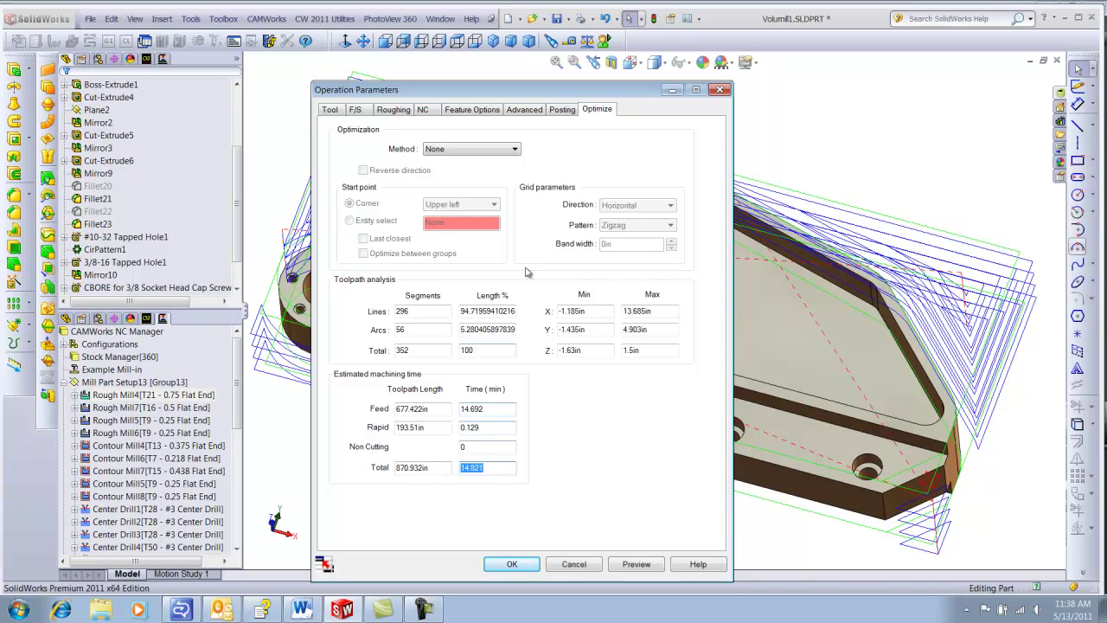
left_click(393, 110)
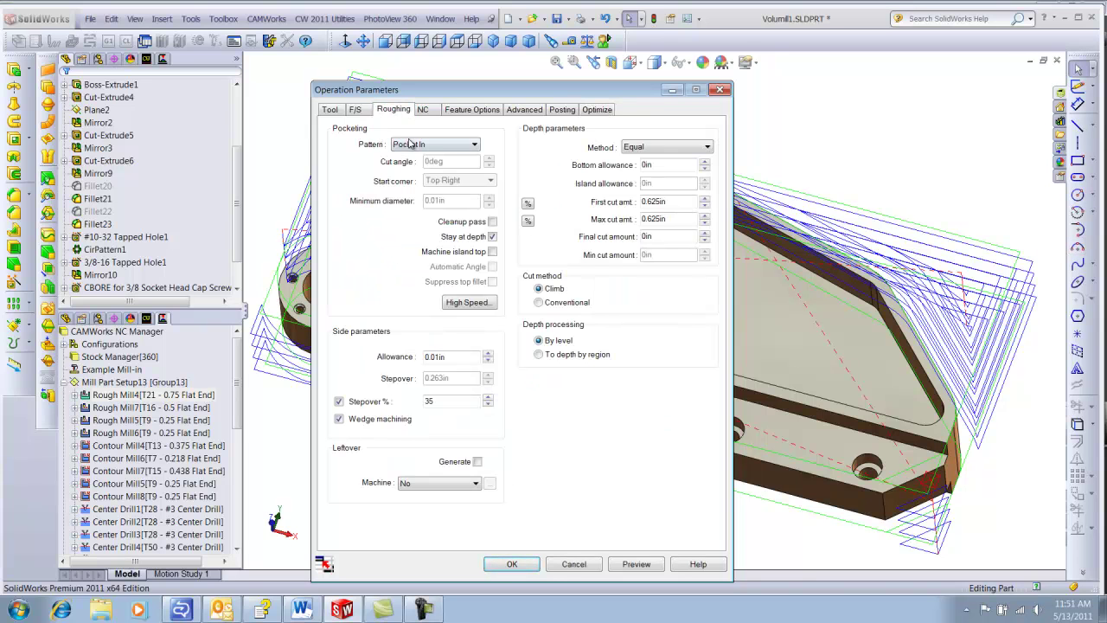
Switch Rough Mill4's pocketing pattern to VoluMill with a Ramp entry method
left_click(434, 143)
left_click(416, 230)
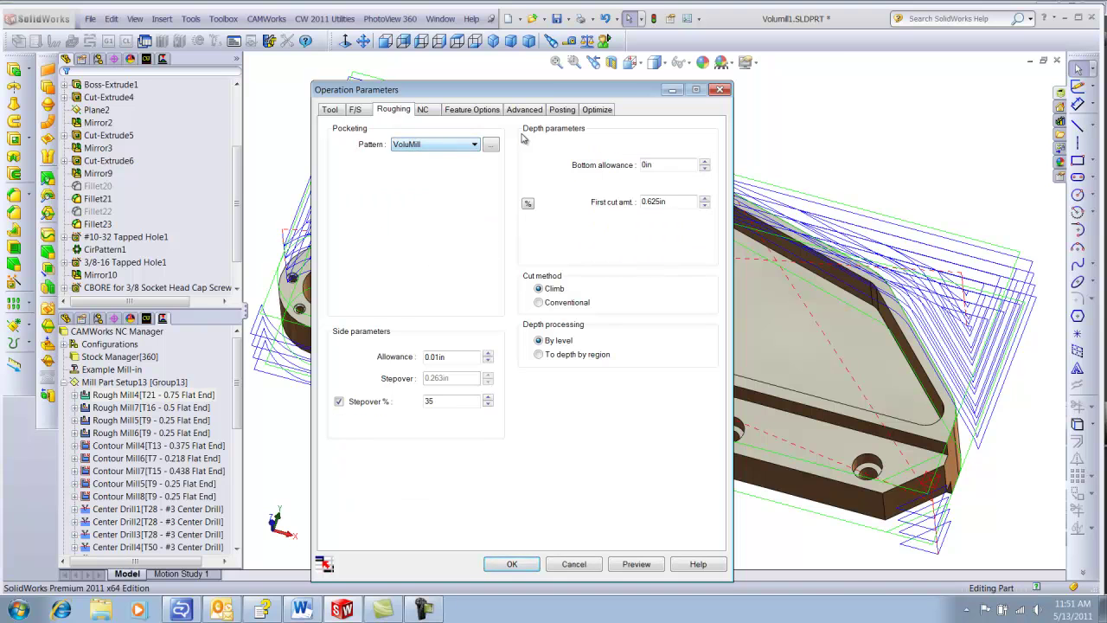
left_click(490, 144)
left_click(474, 143)
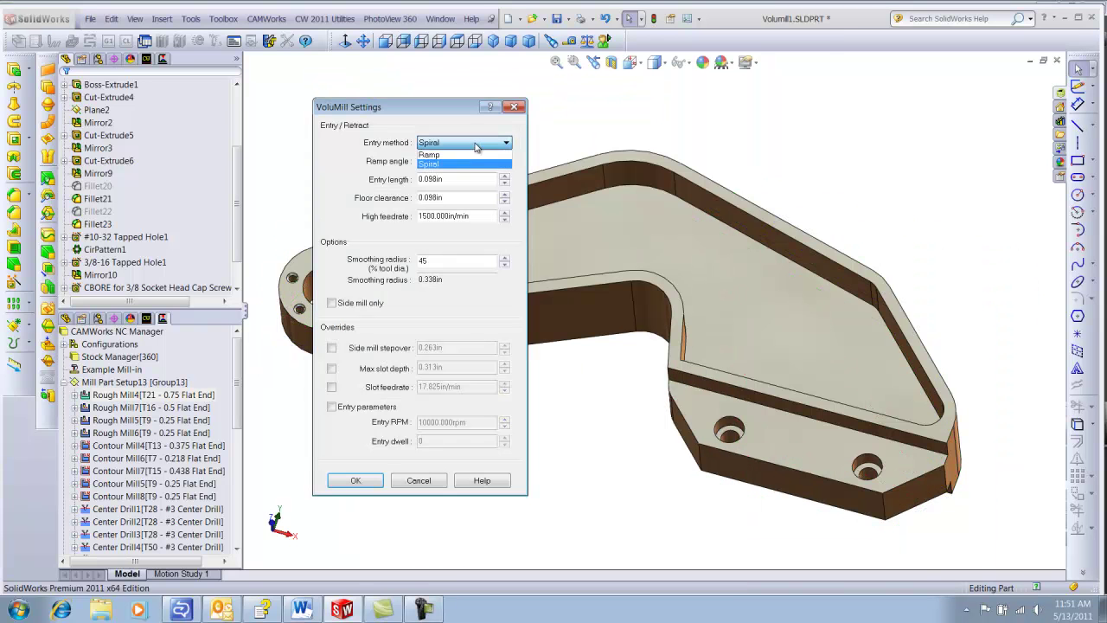
left_click(441, 160)
left_click(355, 482)
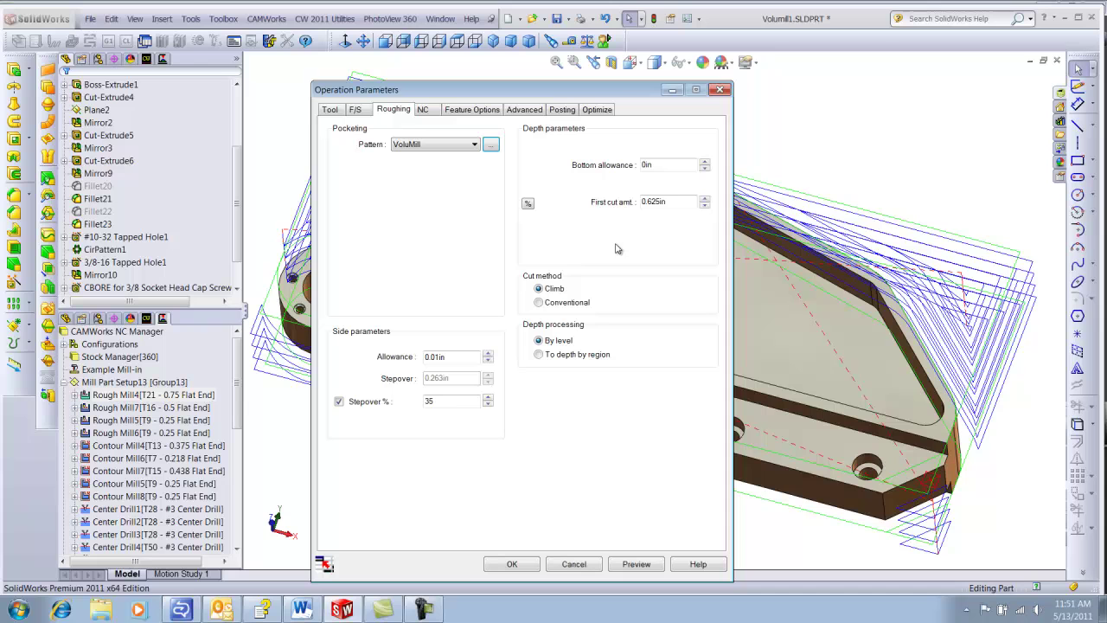
Set first cut amount 1.5 and SFM 1200, giving 6111.550 rpm, and preview the toolpath
triple_click(667, 203)
type("1.5")
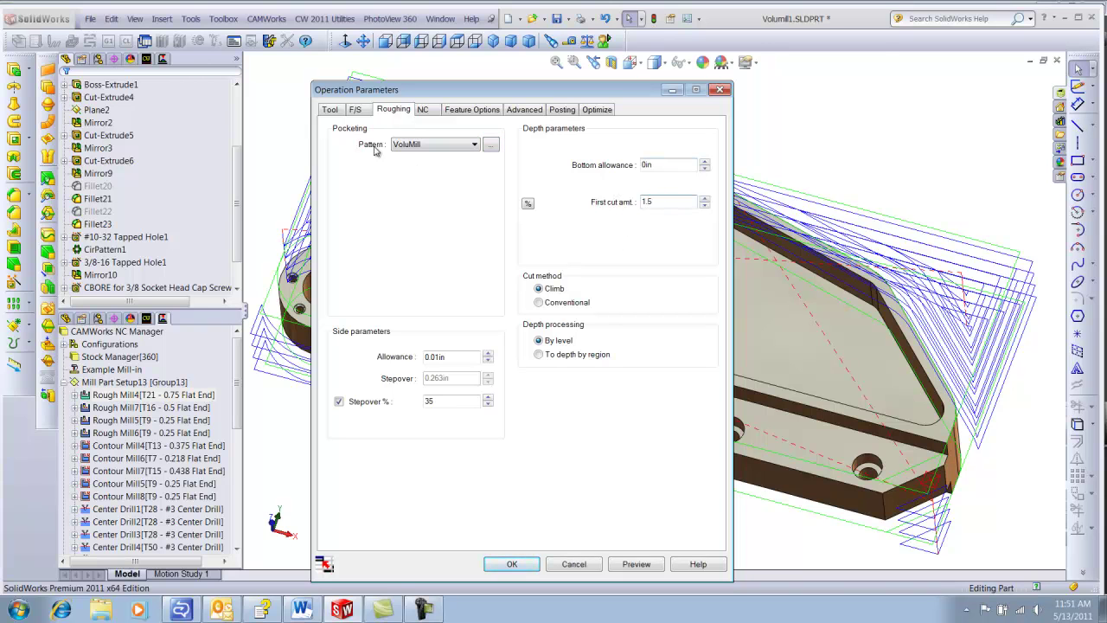
left_click(360, 111)
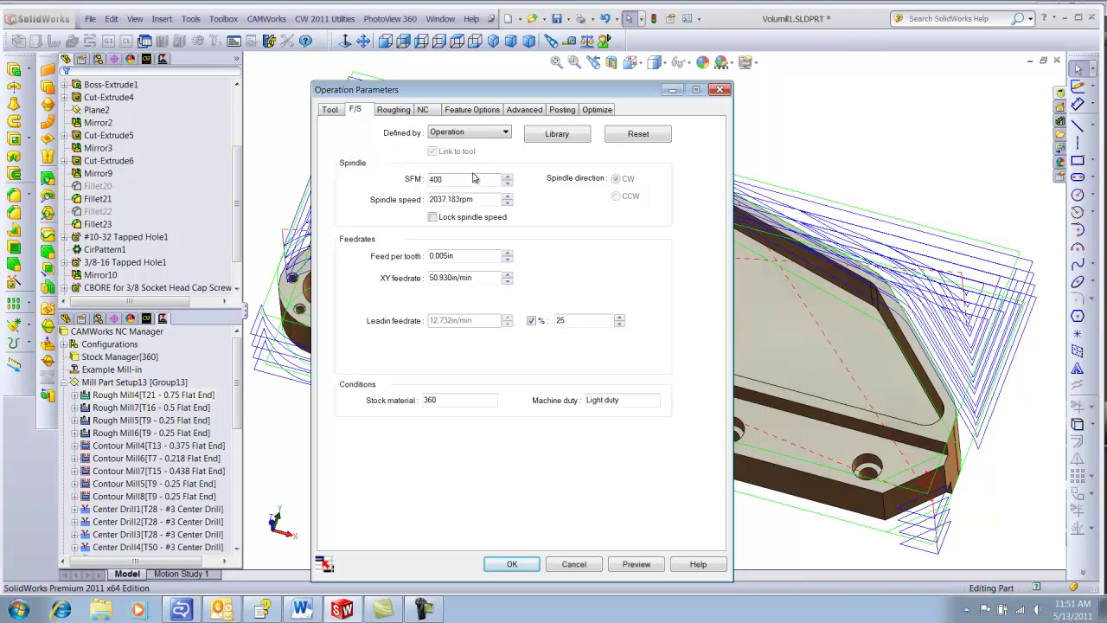
left_click_drag(474, 179, 369, 197)
type("12")
left_click(491, 198)
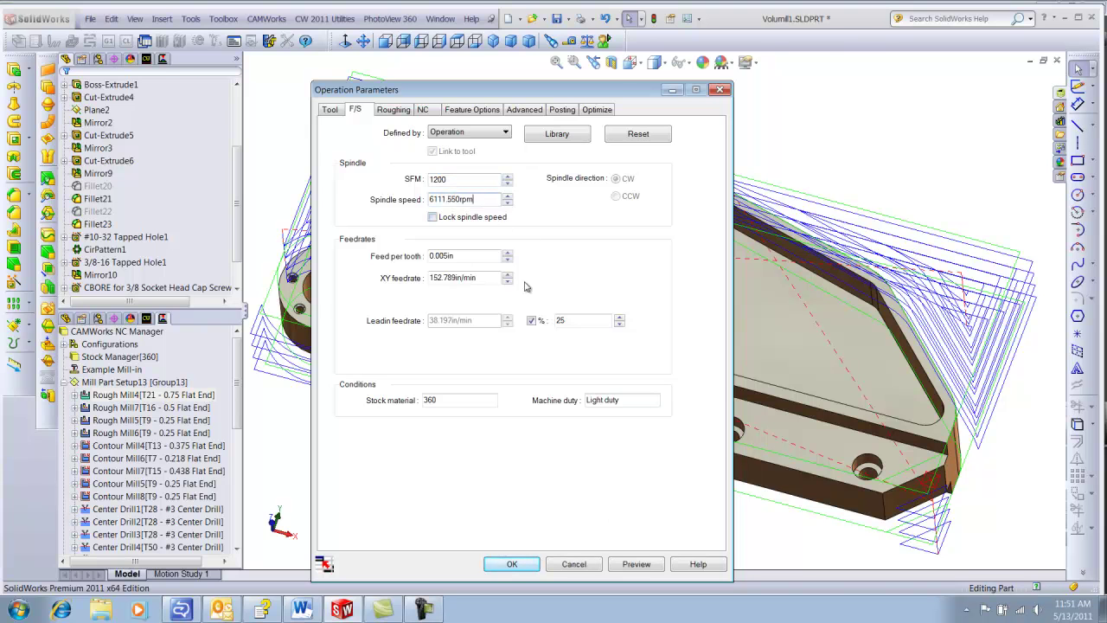
left_click(636, 563)
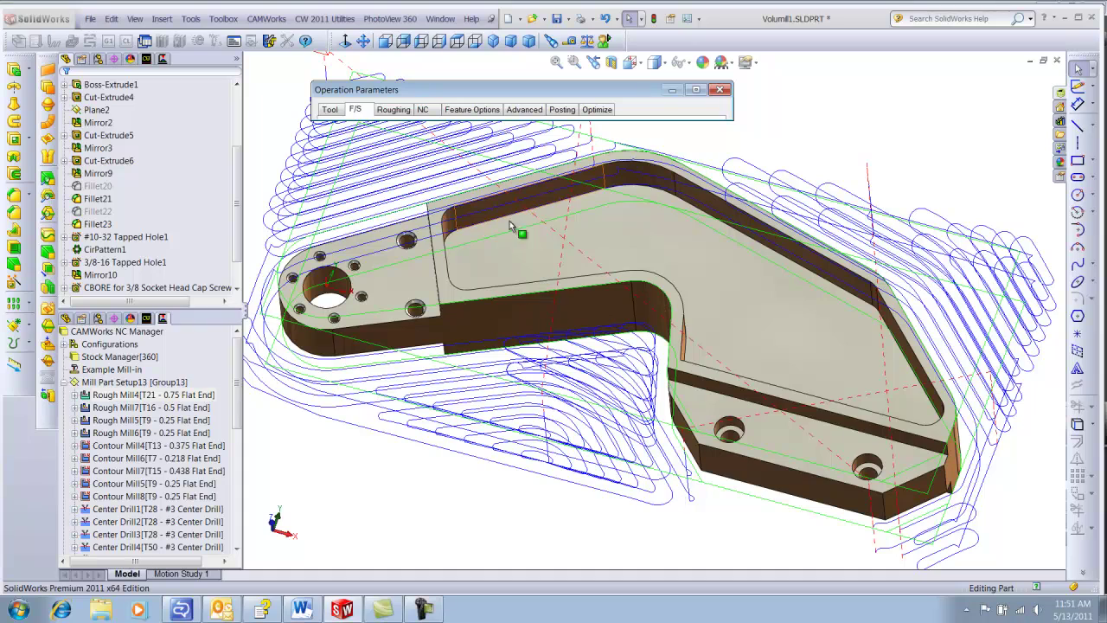
Confirm the VoluMill roughing Total time of 3.281 min and accept it to regenerate toolpaths
middle_click_drag(567, 260, 598, 208)
left_click(596, 109)
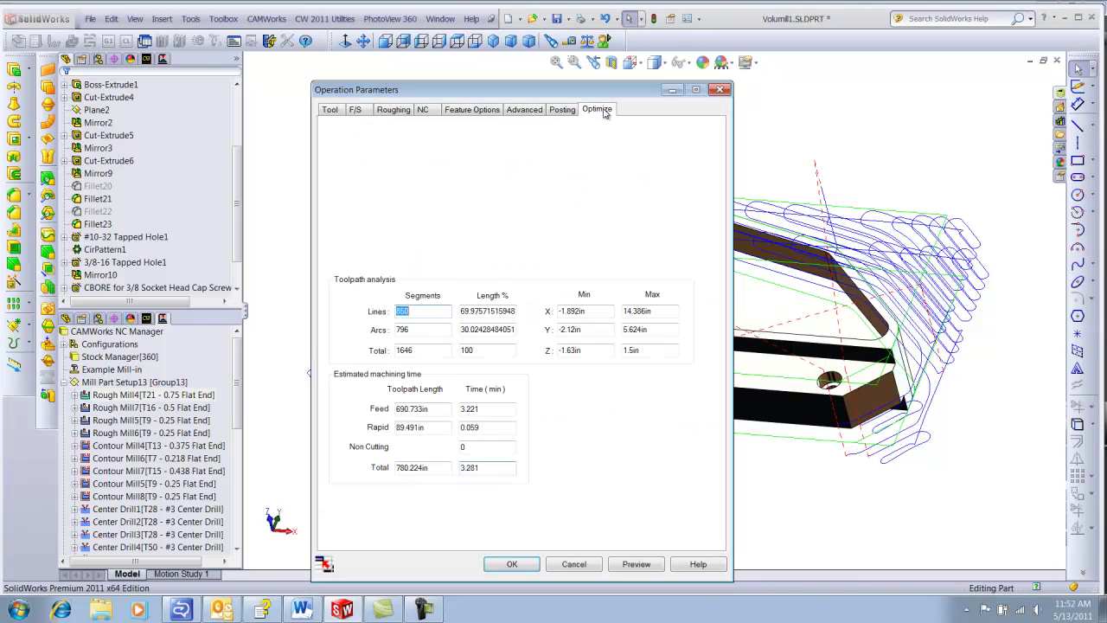
left_click_drag(509, 467, 429, 478)
left_click(512, 563)
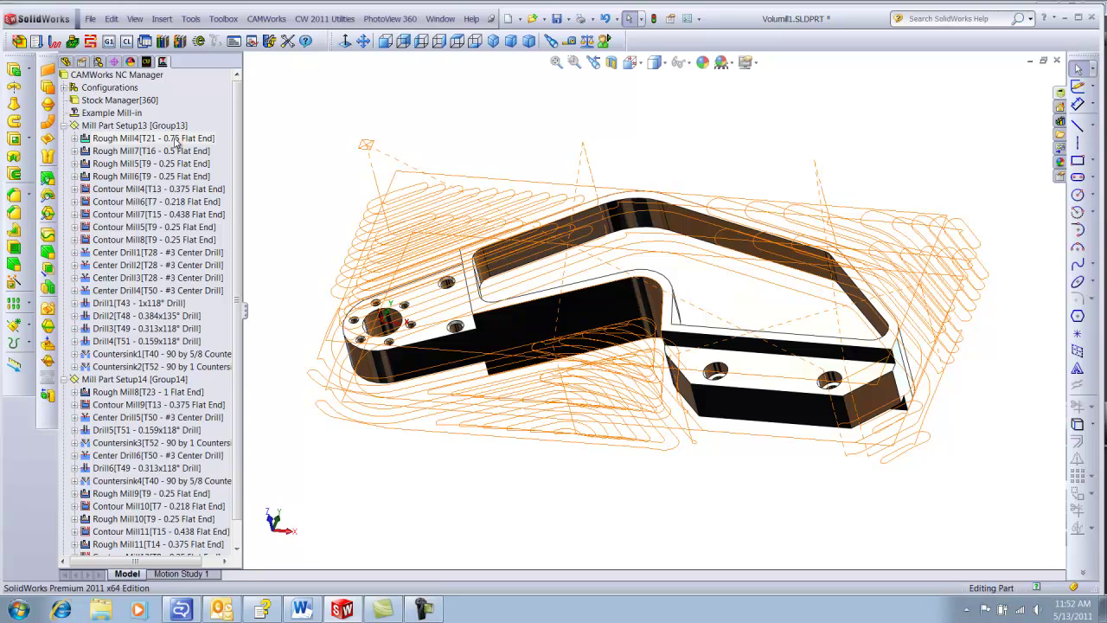
Play the toolpath simulation of Rough Mill4 cutting the stock
right_click(175, 143)
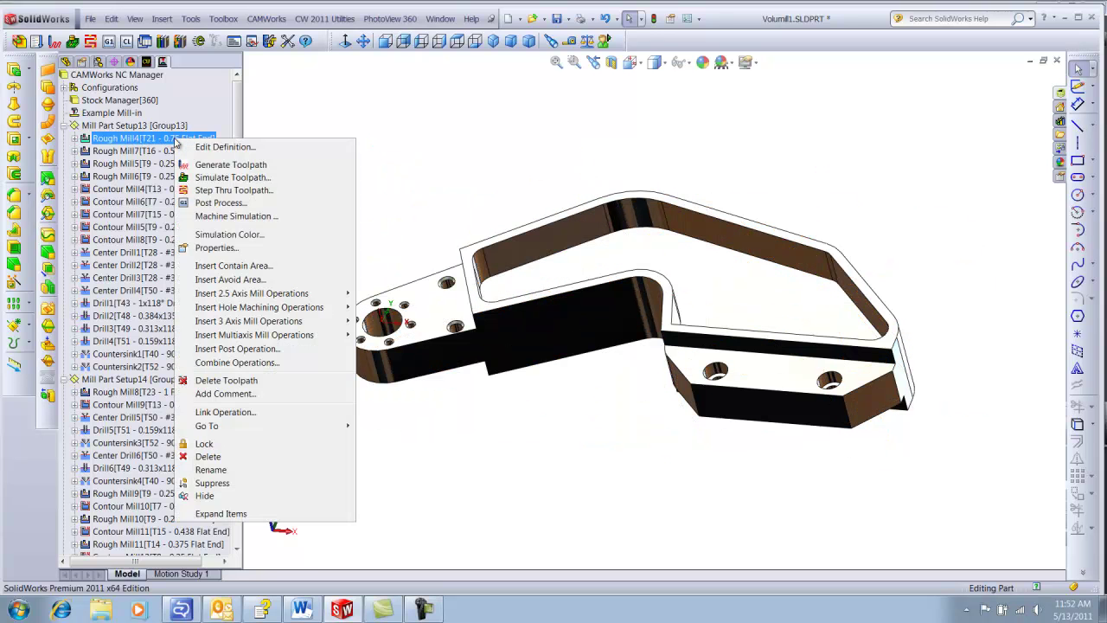
left_click(206, 178)
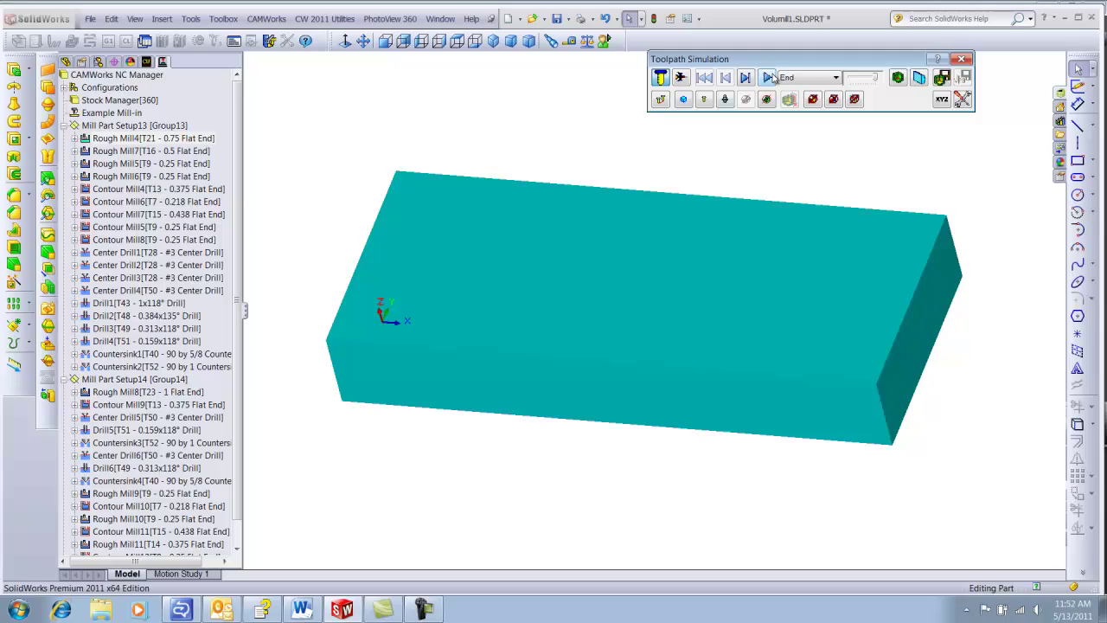
left_click(769, 78)
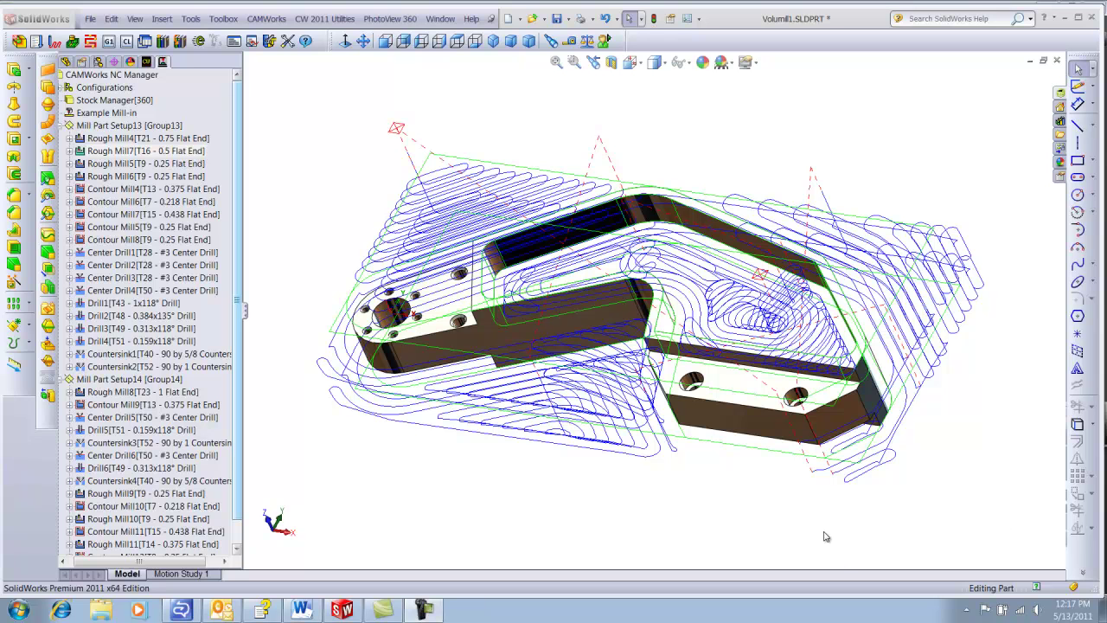
Inspect the simulated cut, exit the simulation, and select Mill Part Setup13 to show the plain part
mouse_move(828, 534)
middle_mouse_down()
mouse_move(861, 506)
mouse_move(871, 468)
mouse_move(868, 518)
mouse_move(826, 539)
middle_mouse_up()
middle_click_drag(736, 107, 761, 208)
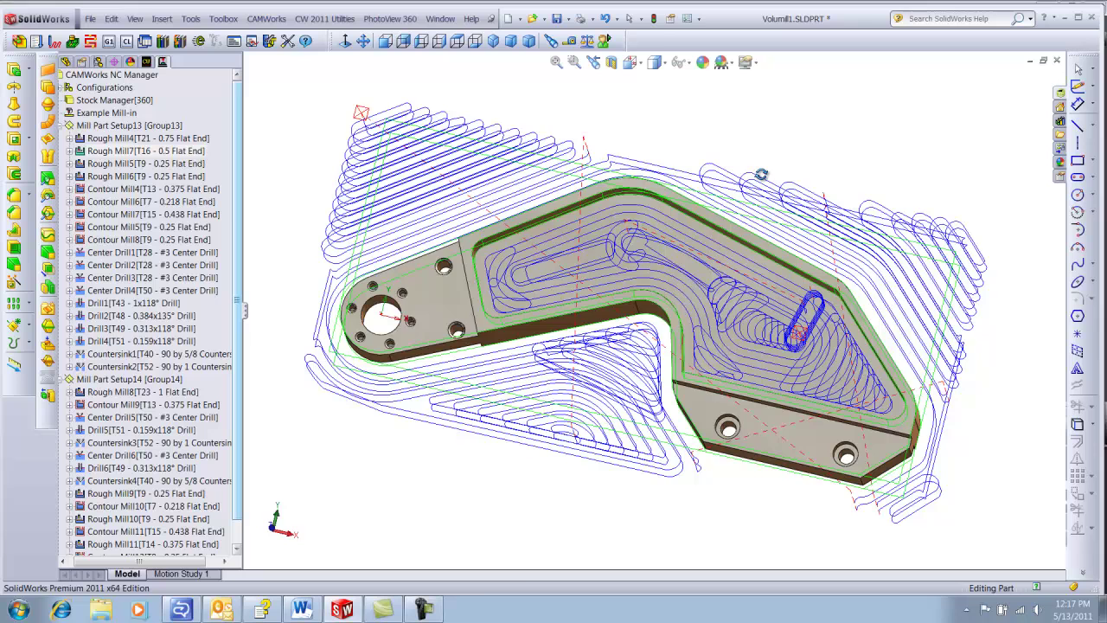
key("ctrl+shift+z")
left_click(141, 128)
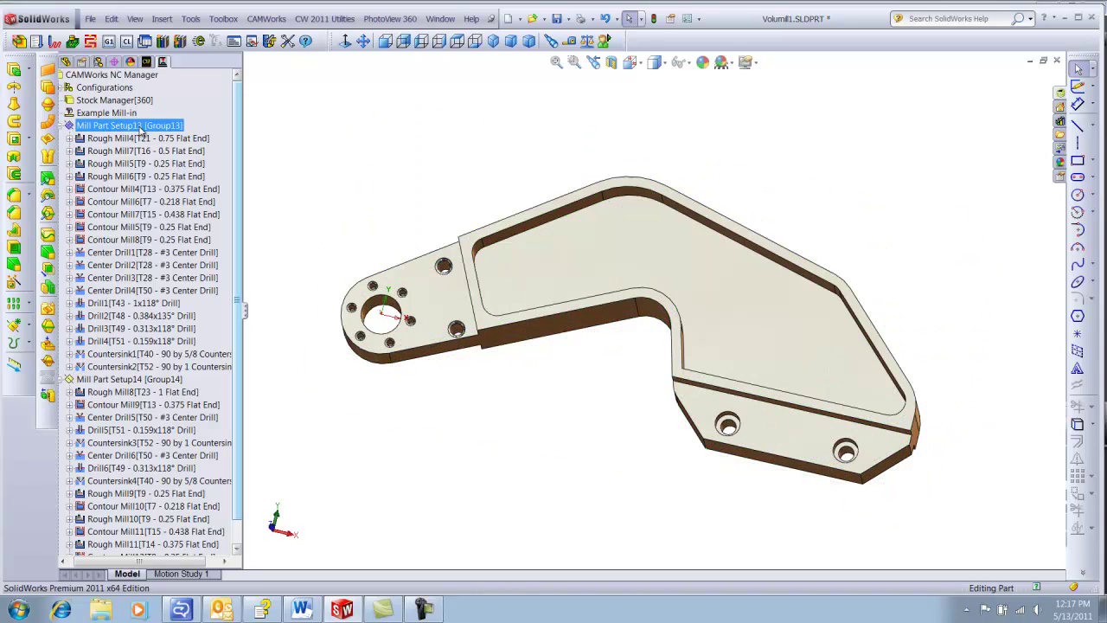